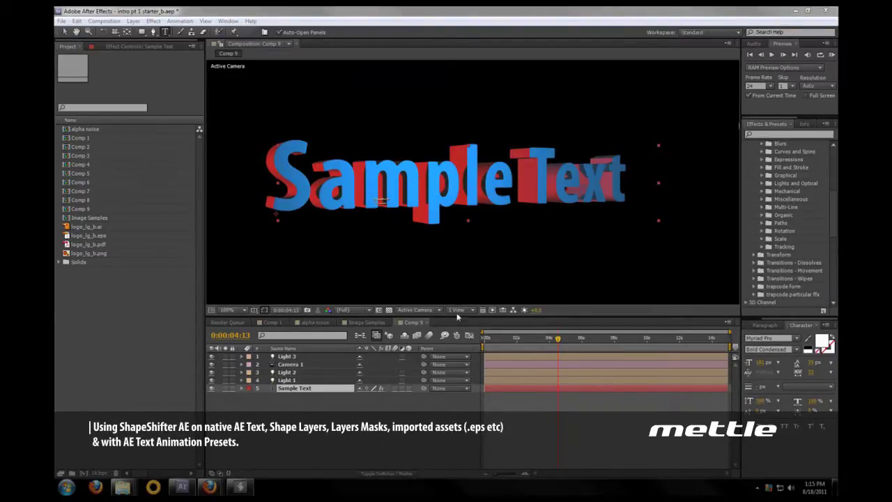
Step: Create a new 1280 x 720 composition at 25 frames per second with a 15-second duration
left_click_drag(499, 341, 558, 344)
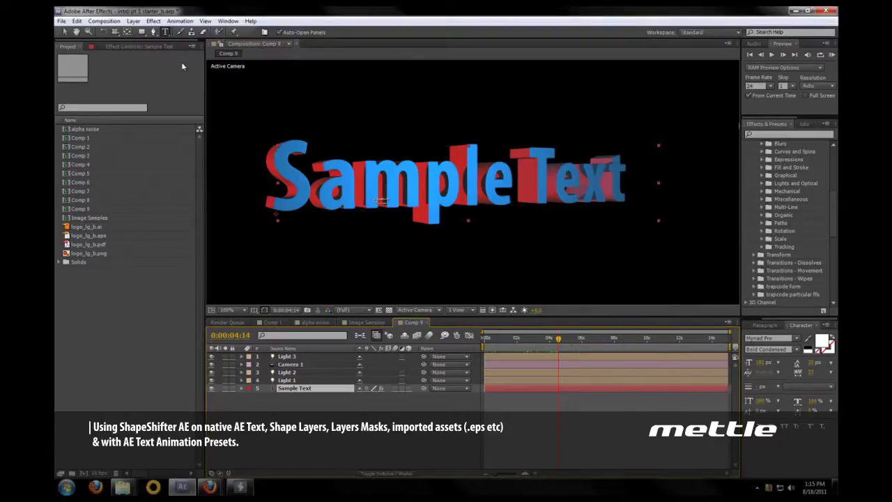
left_click(104, 20)
left_click(142, 32)
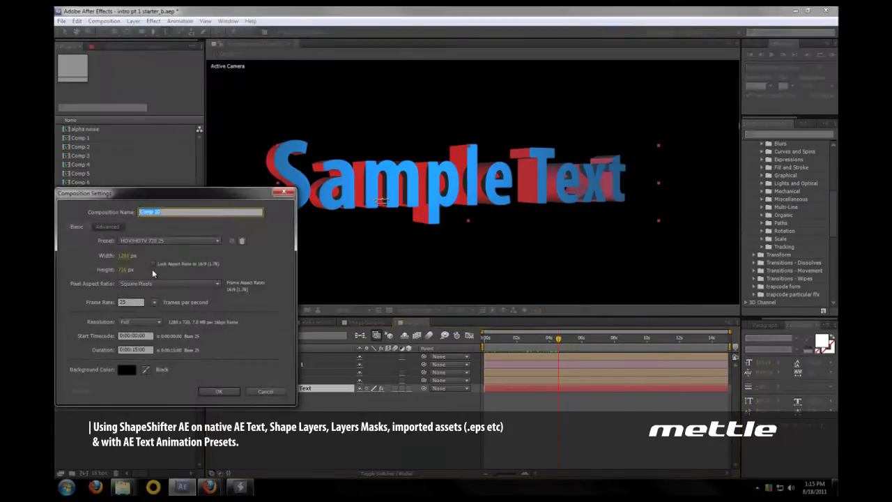
left_click(229, 391)
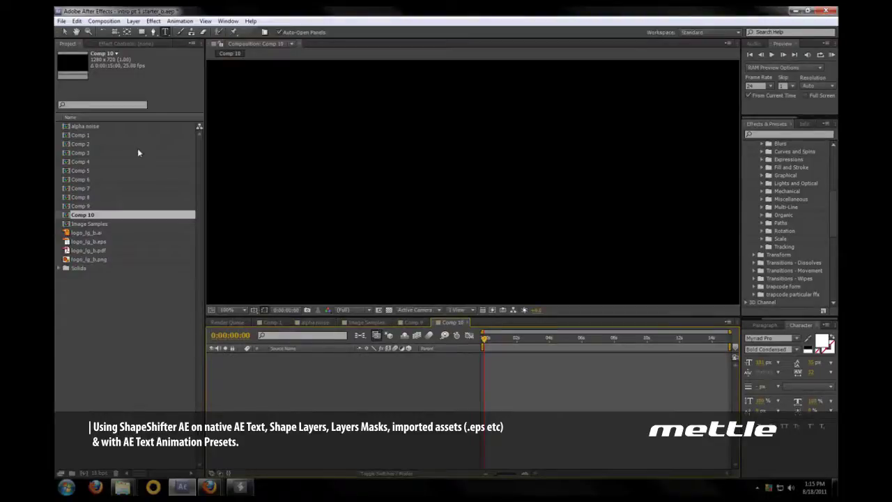
Step: Check the project's color depth options and keep 16 bits per channel
left_click(102, 473)
left_click(394, 174)
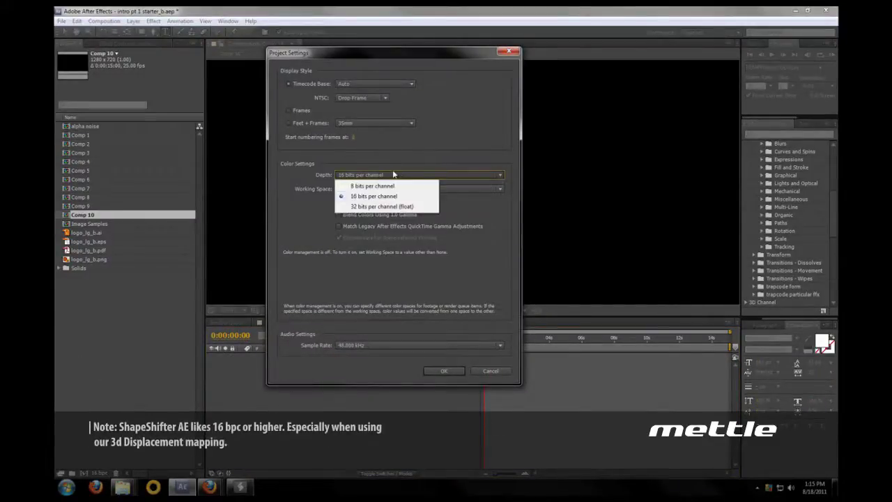
left_click(411, 165)
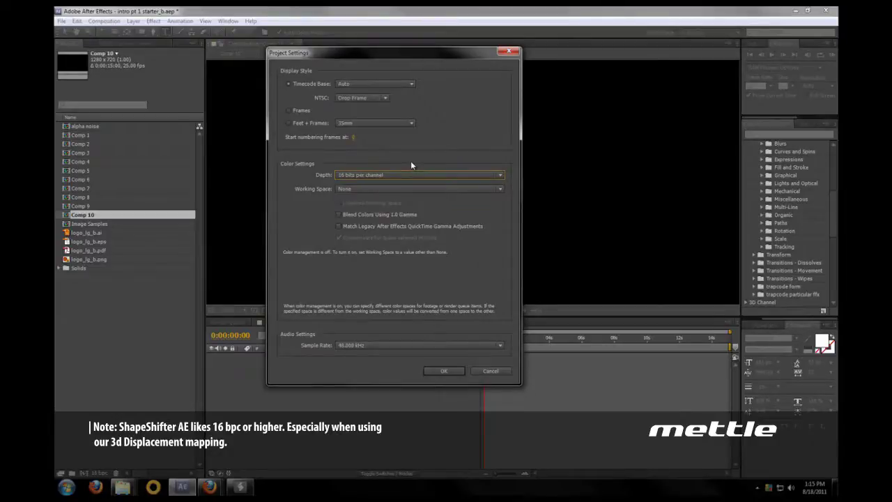
left_click(449, 373)
Step: Add a text layer reading "Sample Text" and move it to the middle of the composition
left_click(164, 31)
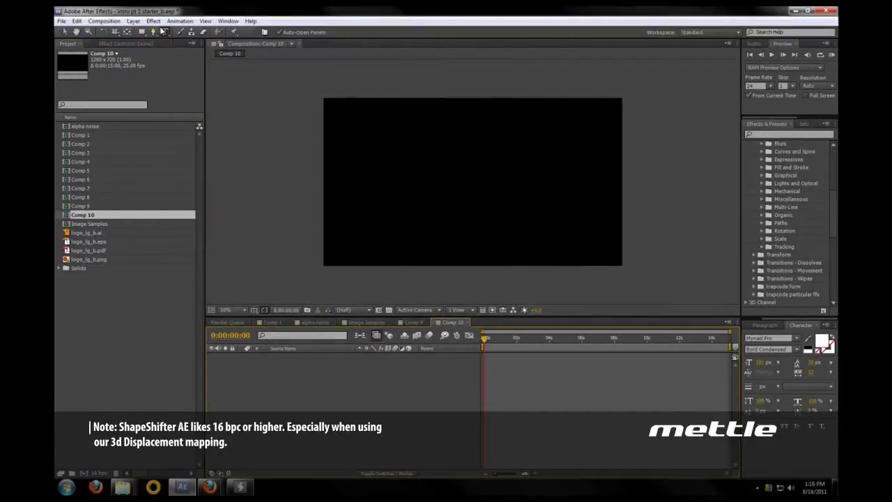
left_click(341, 181)
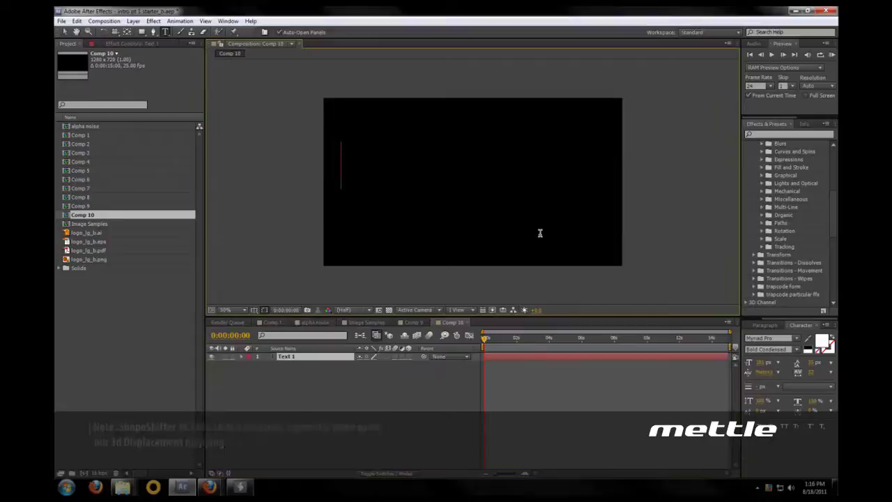
type("Sample Text")
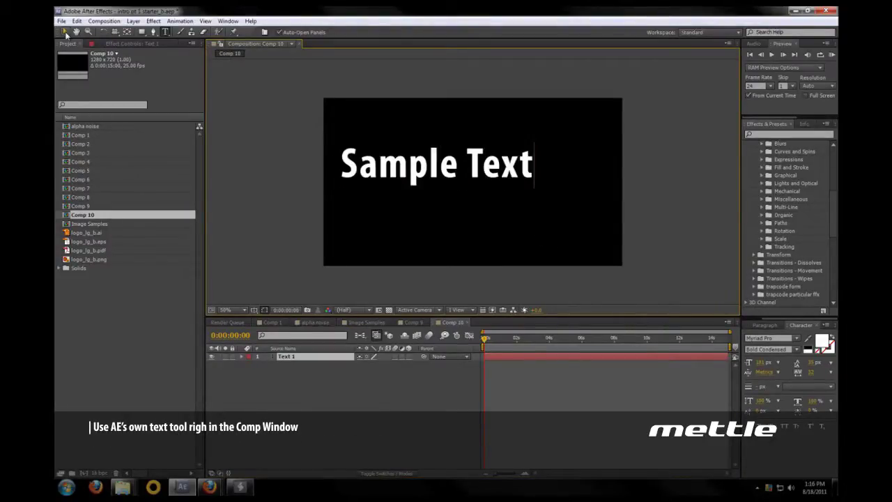
left_click(65, 33)
left_click_drag(446, 176, 480, 195)
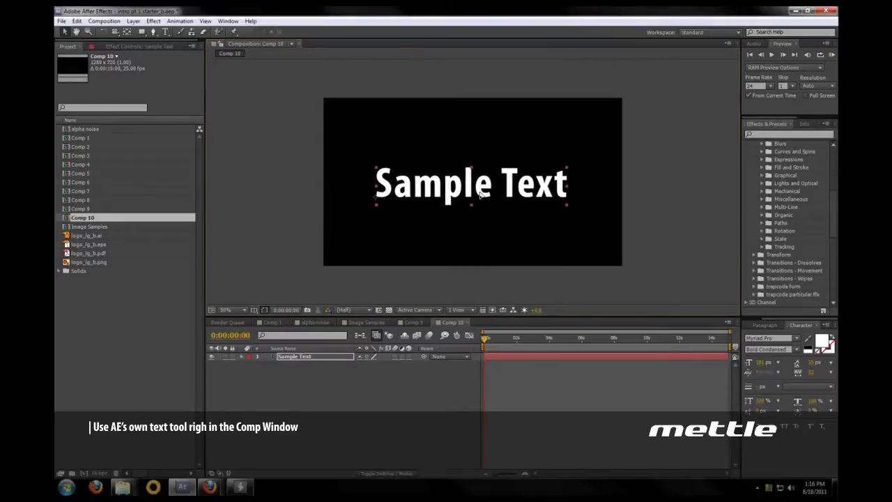
Step: Find the Mettle ShapeShifter effect by searching for "shift" and apply it to the Sample Text layer
left_click(750, 131)
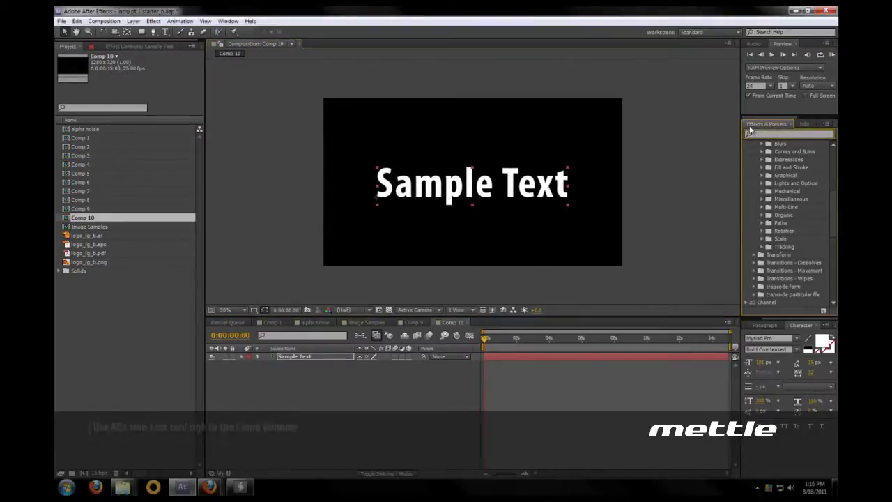
type("shift")
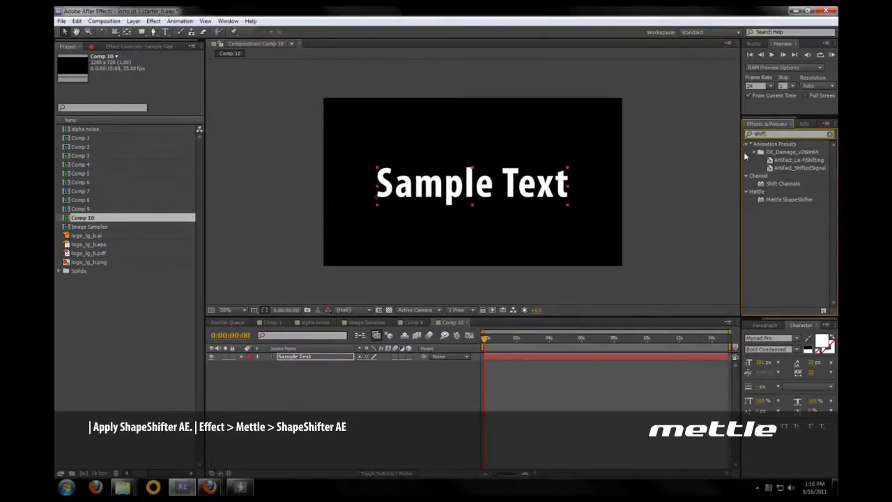
left_click_drag(788, 200, 550, 195)
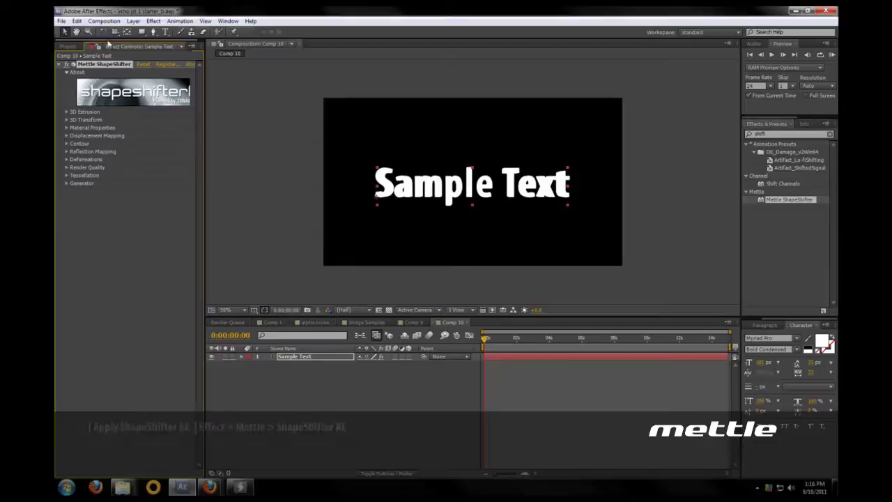
Step: Add a new camera layer to the composition with the default camera settings
left_click(133, 21)
mouse_move(146, 33)
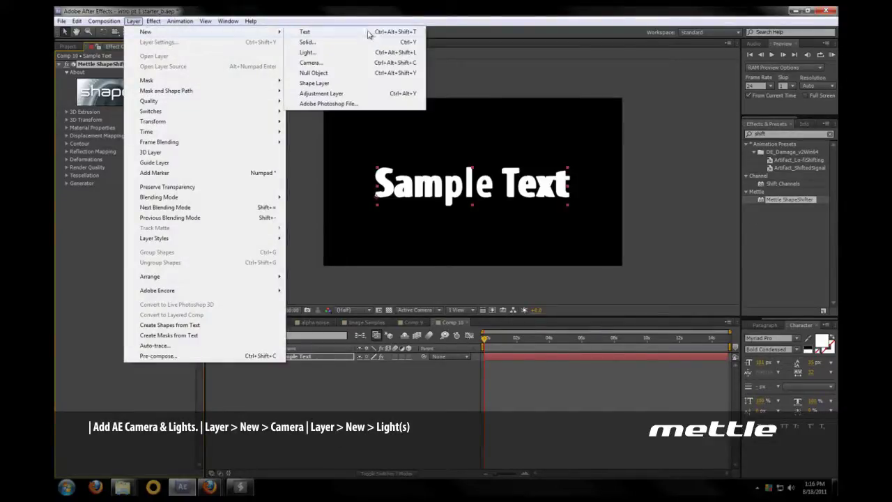
left_click(310, 63)
left_click(326, 300)
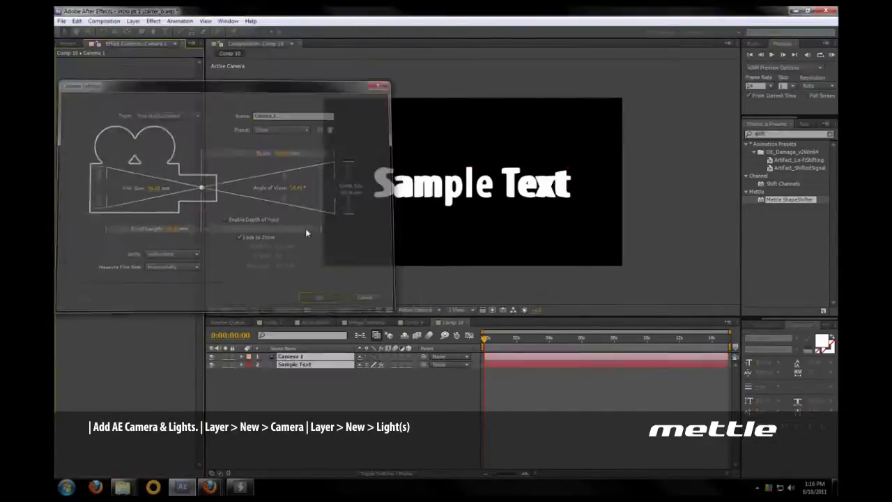
Step: Add a red parallel light to the composition without shadow casting
left_click(133, 21)
mouse_move(149, 33)
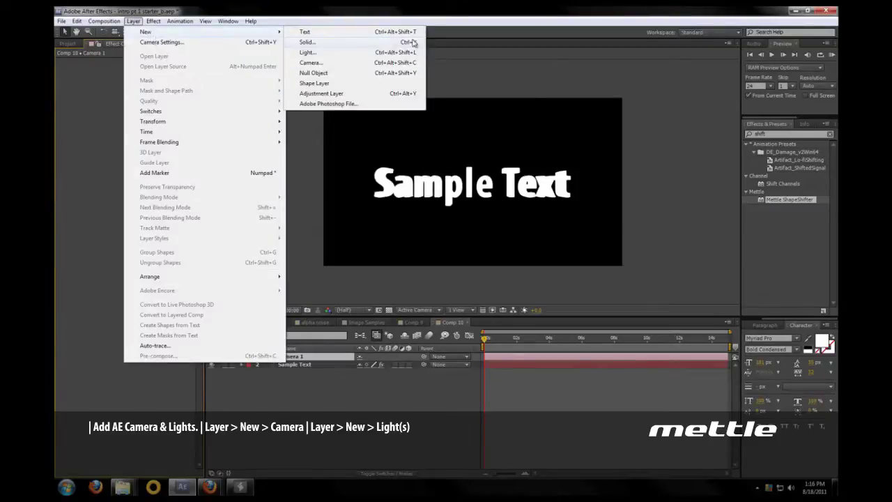
left_click(357, 53)
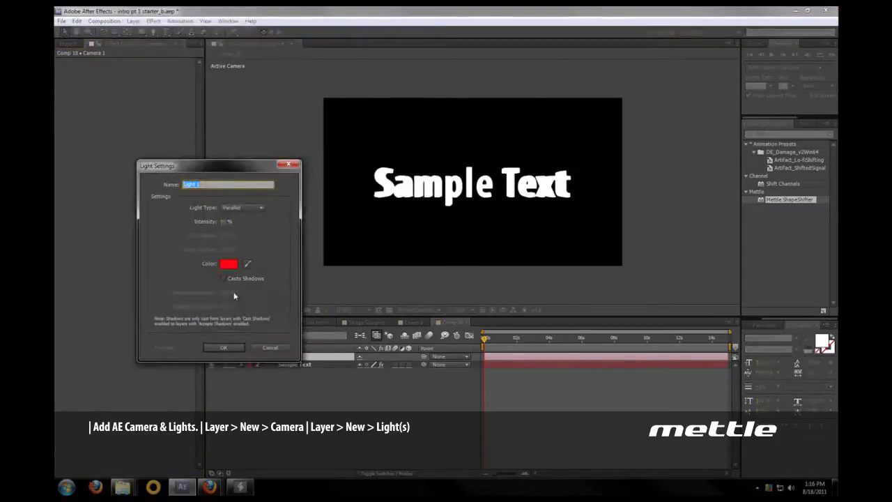
left_click(223, 347)
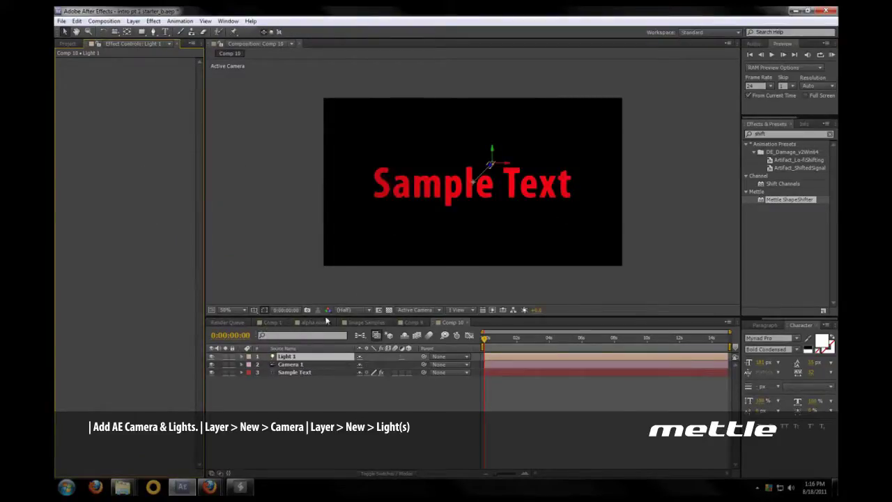
Step: Add a second parallel light and set its color to blue
left_click(131, 21)
mouse_move(150, 33)
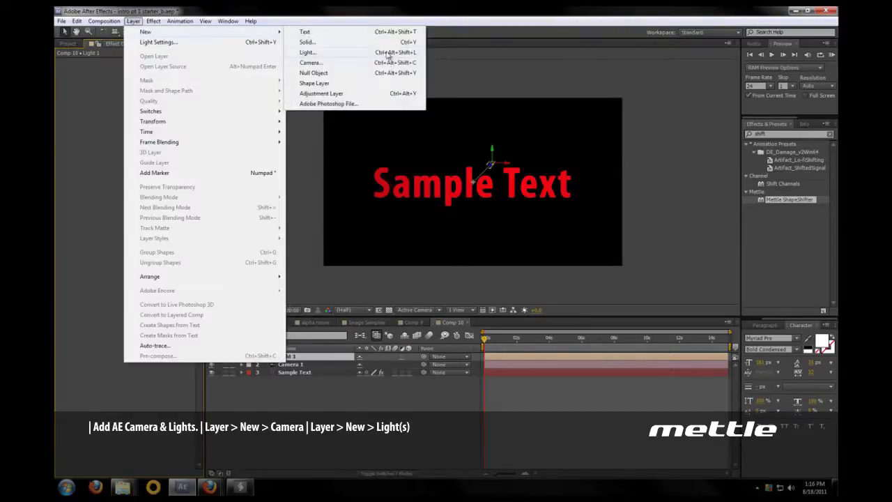
left_click(324, 54)
left_click(228, 262)
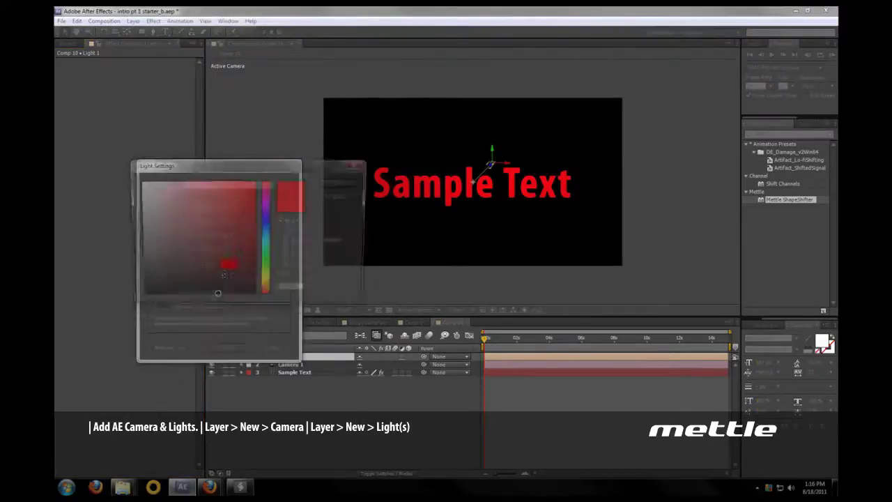
left_click(268, 219)
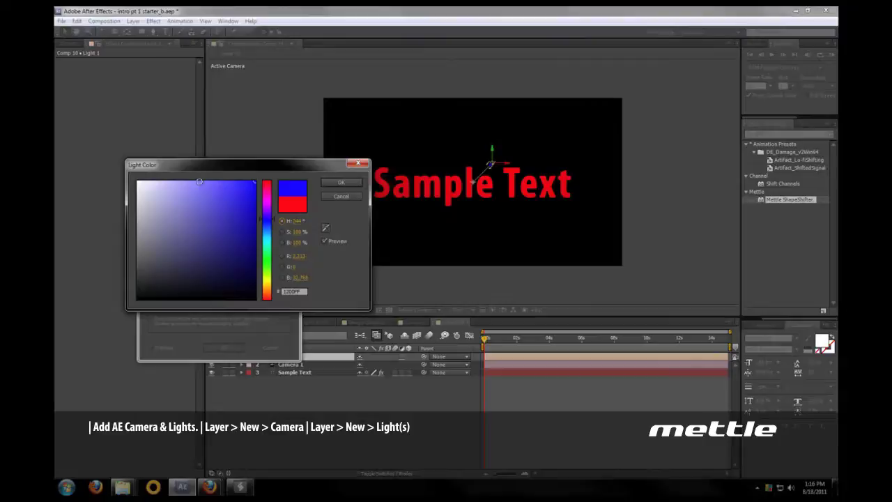
left_click(341, 182)
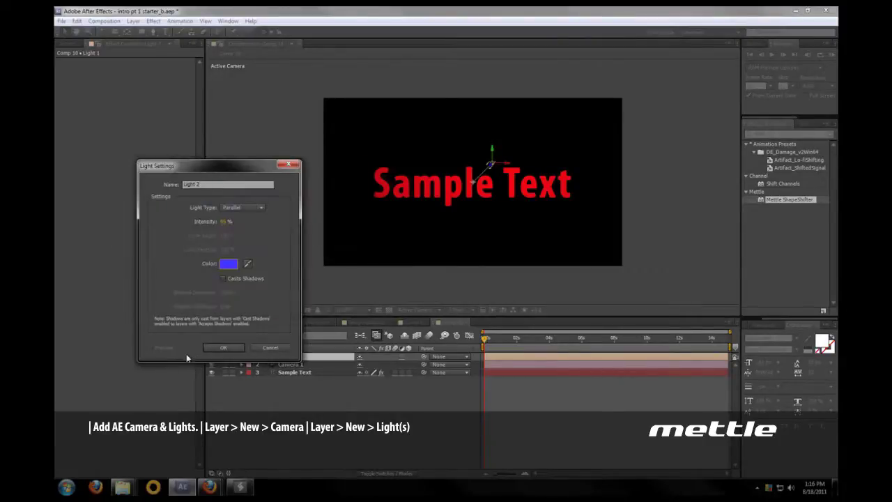
left_click(218, 347)
Step: Add a third light of type Ambient with 15% intensity and a white color
left_click(135, 20)
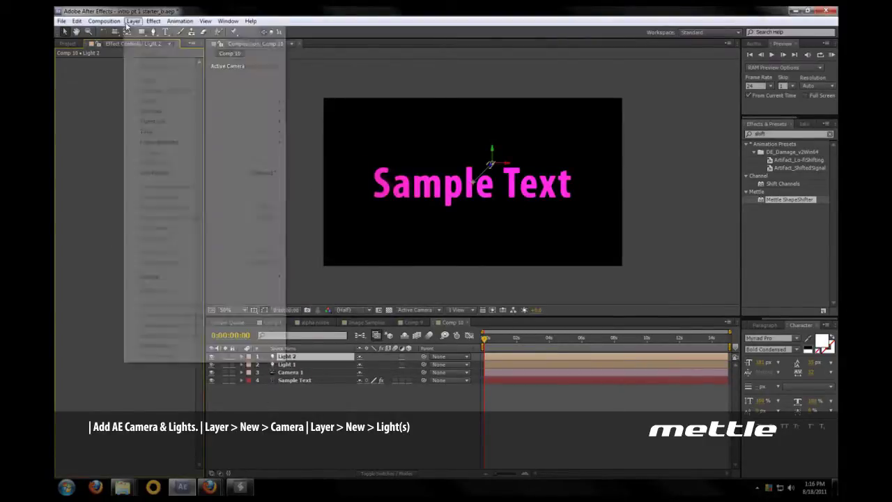
mouse_move(144, 31)
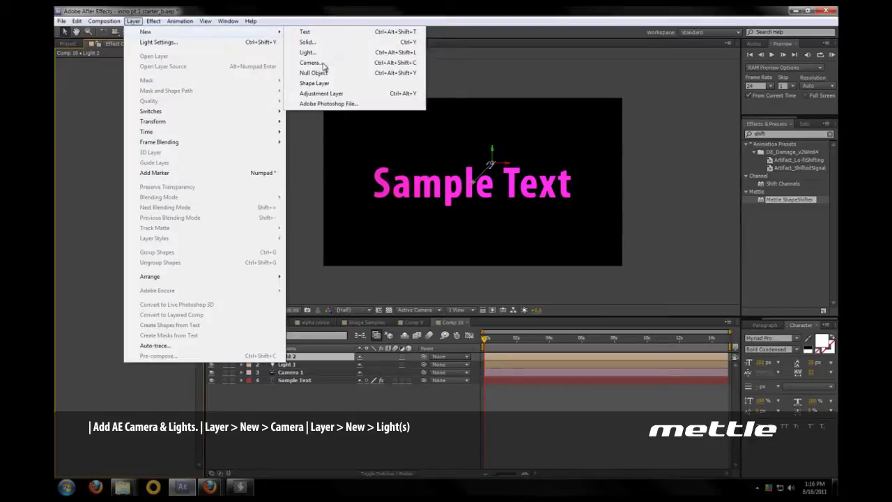
left_click(338, 53)
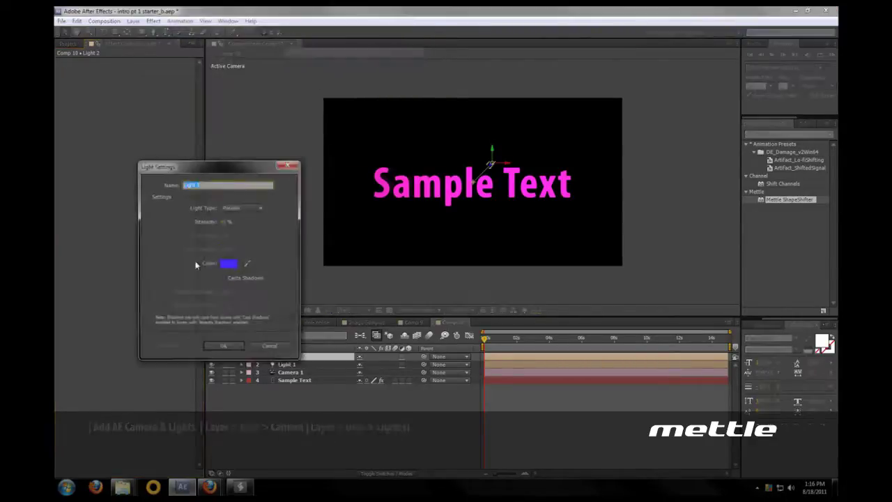
double_click(225, 223)
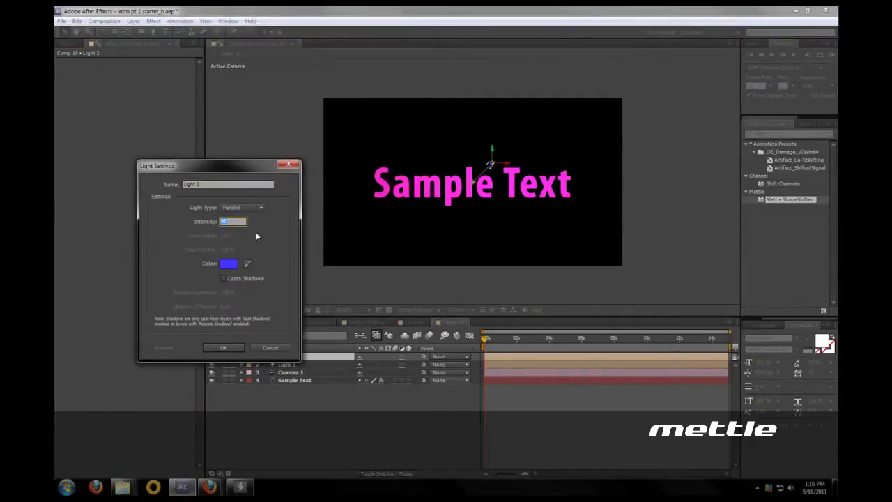
type("15")
left_click(246, 209)
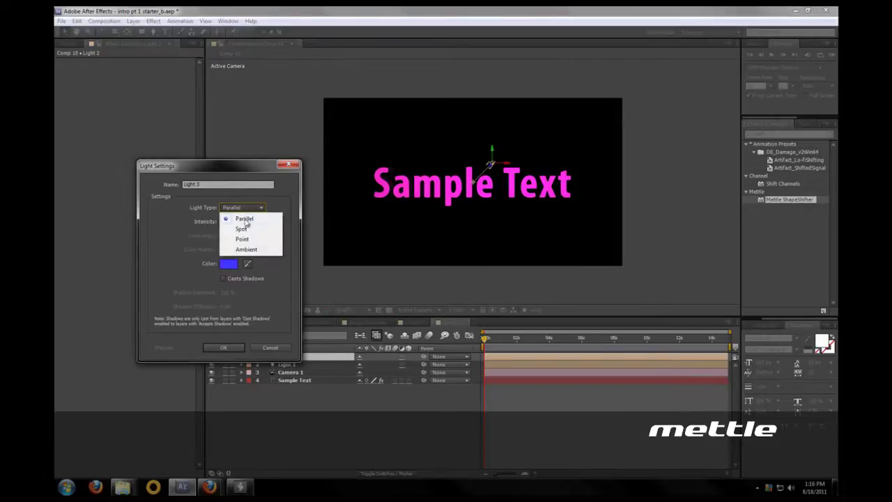
left_click(247, 250)
left_click(228, 264)
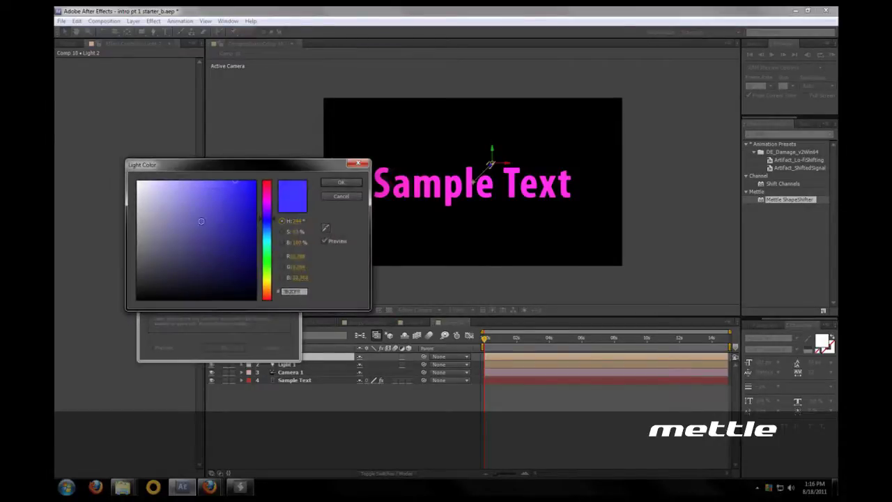
left_click(234, 176)
left_click(345, 185)
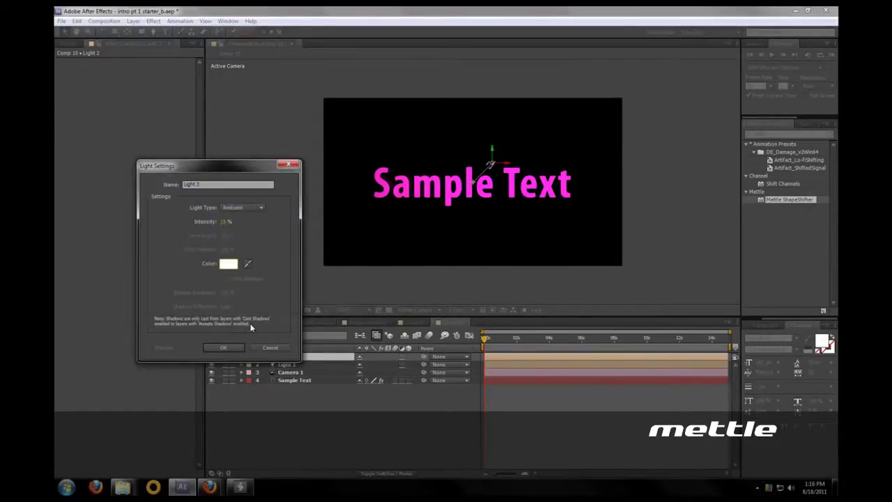
left_click(223, 347)
Step: Turn on shadow casting for the blue parallel light, Light 2
double_click(284, 364)
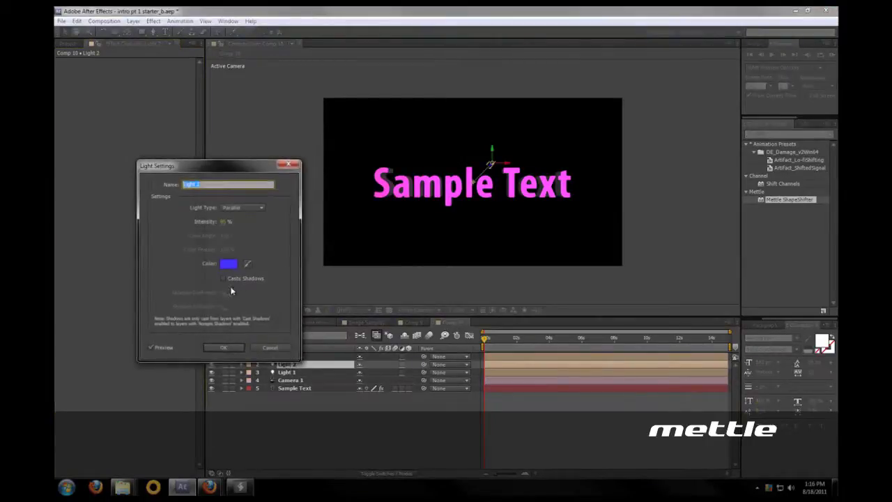
left_click(222, 278)
left_click(240, 347)
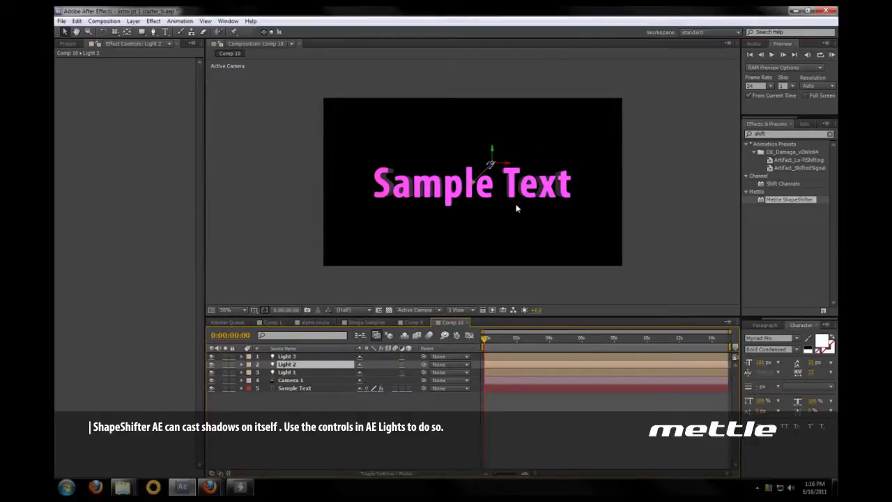
Step: Orbit the camera around the text to show its extruded side
key("c")
left_click_drag(465, 195, 396, 195)
key("v")
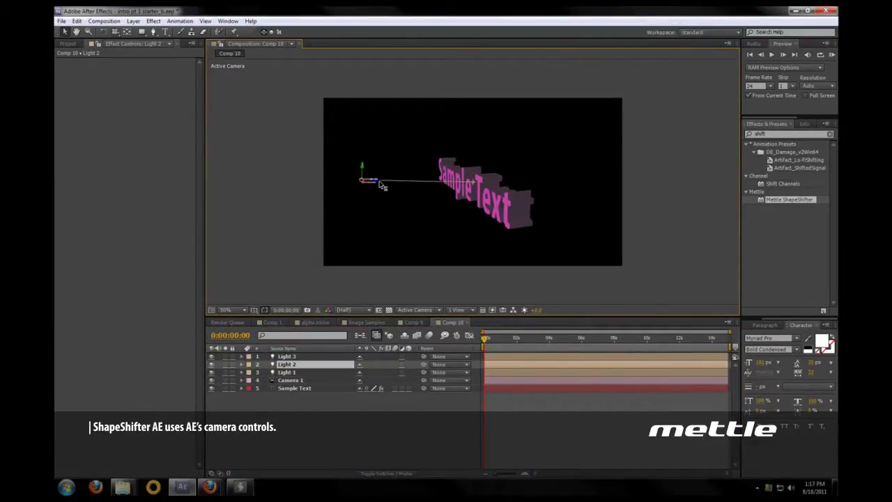
Step: Move Light 2 behind the text and place its point of interest on the text so it lights the back
left_click(401, 205)
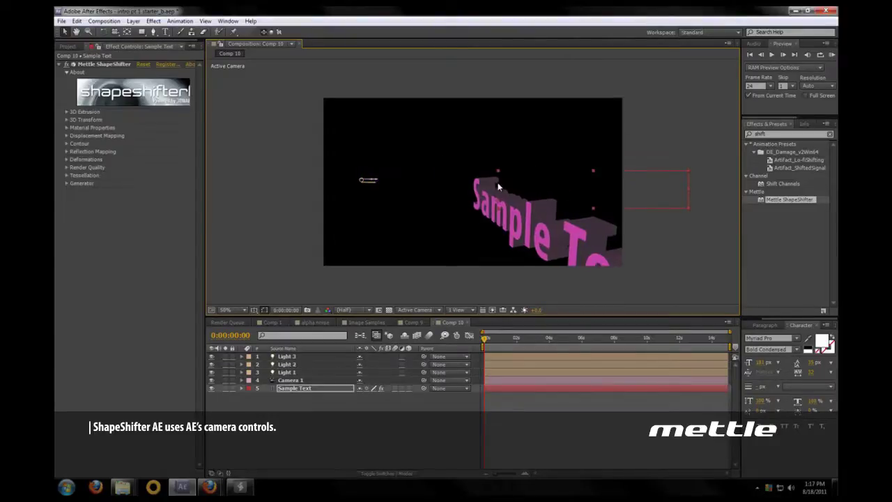
left_click(370, 179)
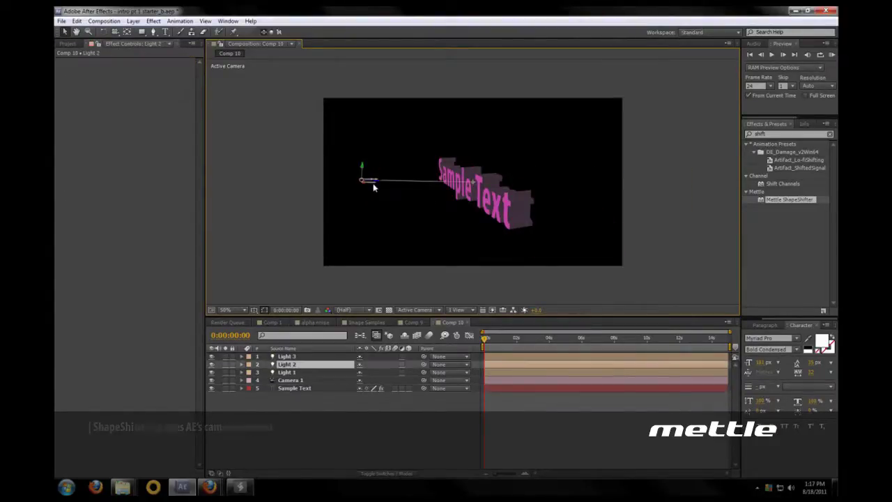
left_click_drag(382, 185, 489, 195)
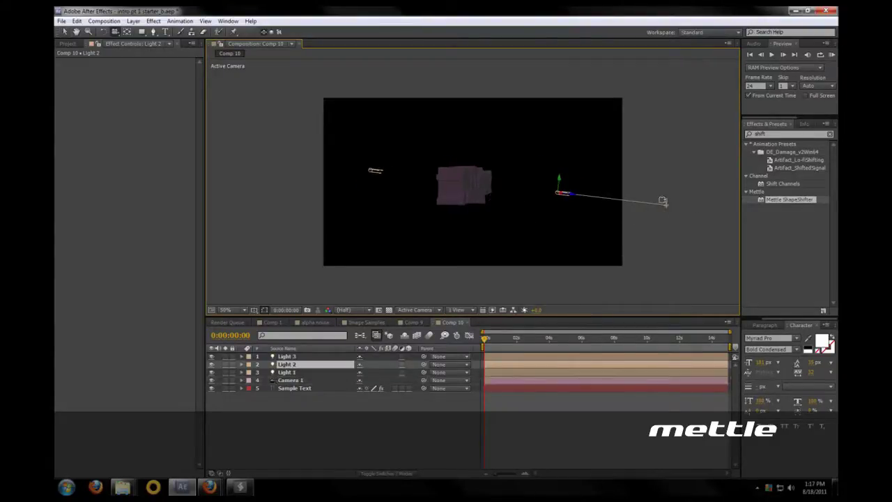
key("v")
left_click(665, 208)
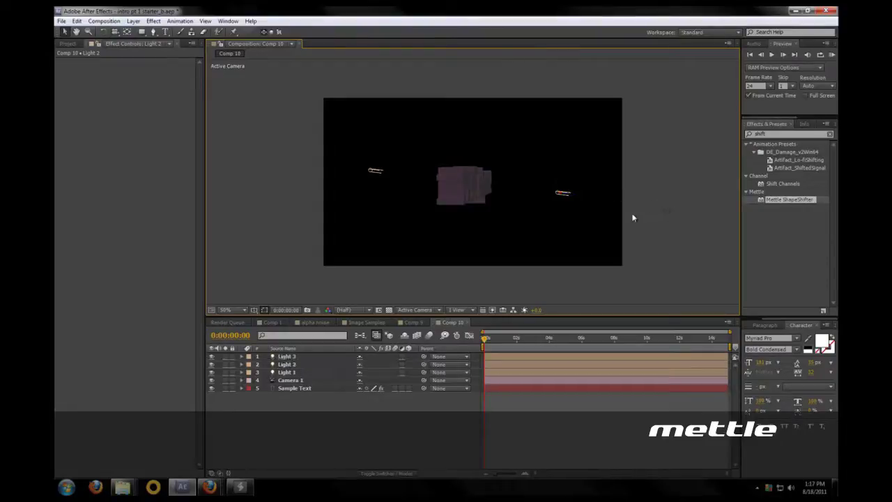
left_click(561, 195)
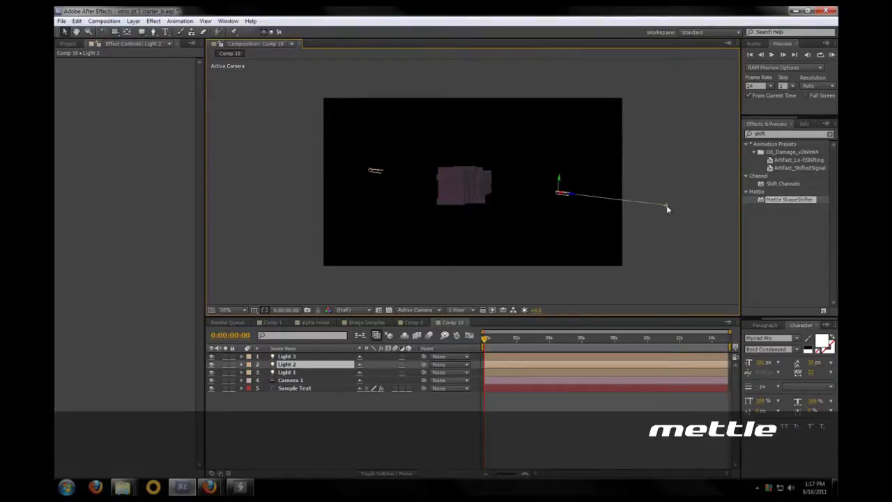
left_click_drag(666, 205, 488, 189)
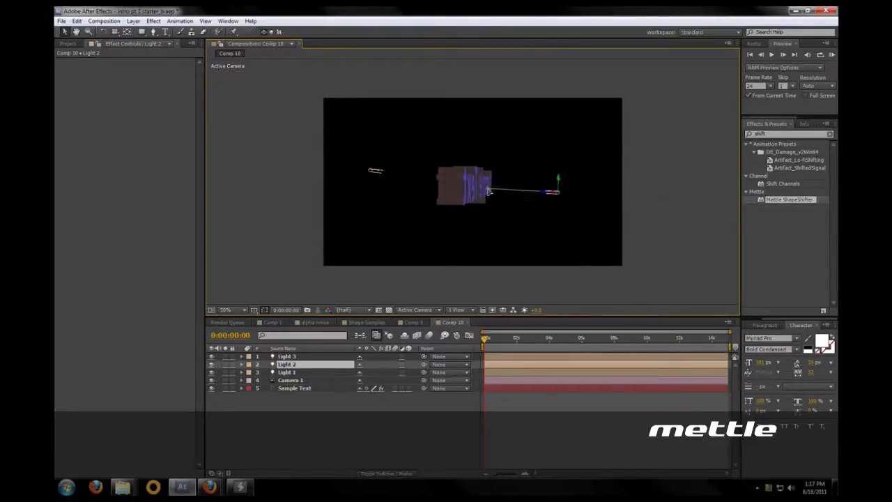
Step: Orbit the camera around the back of the text and return to a slightly angled front view
key("c")
left_click_drag(544, 205, 466, 236)
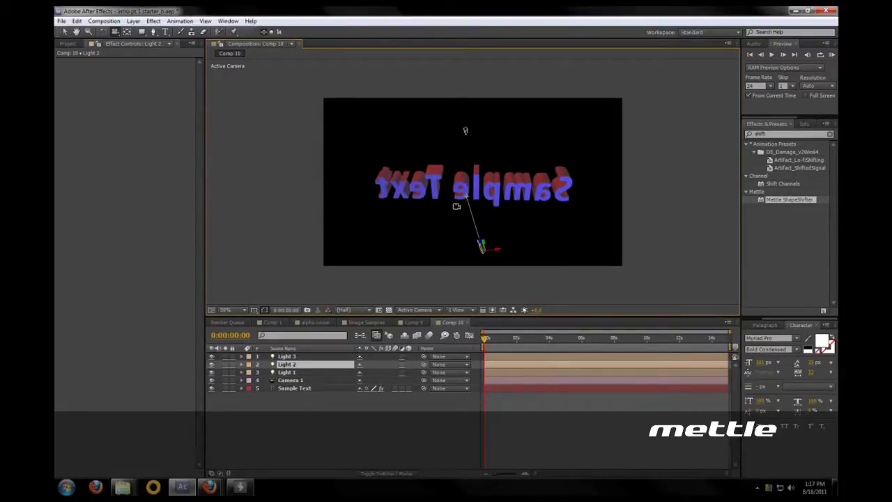
left_click_drag(465, 130, 643, 169)
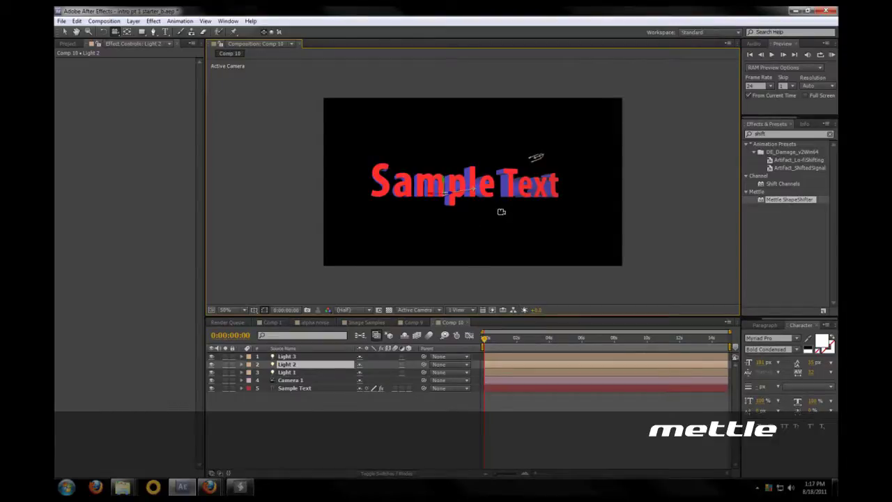
left_click_drag(501, 212, 509, 209)
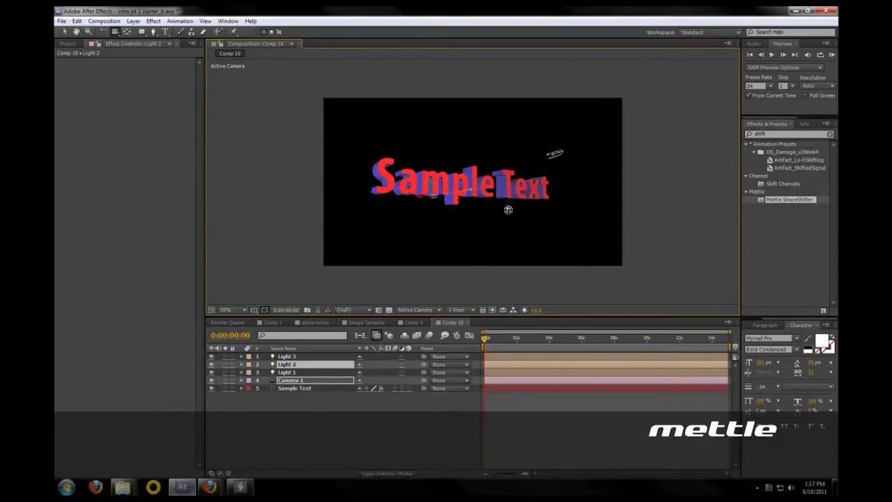
Step: Return to the start of the timeline, find the Climber text animation preset and apply it to the Sample Text layer
mouse_move(498, 340)
left_mouse_down()
mouse_move(568, 339)
mouse_move(497, 339)
left_mouse_up()
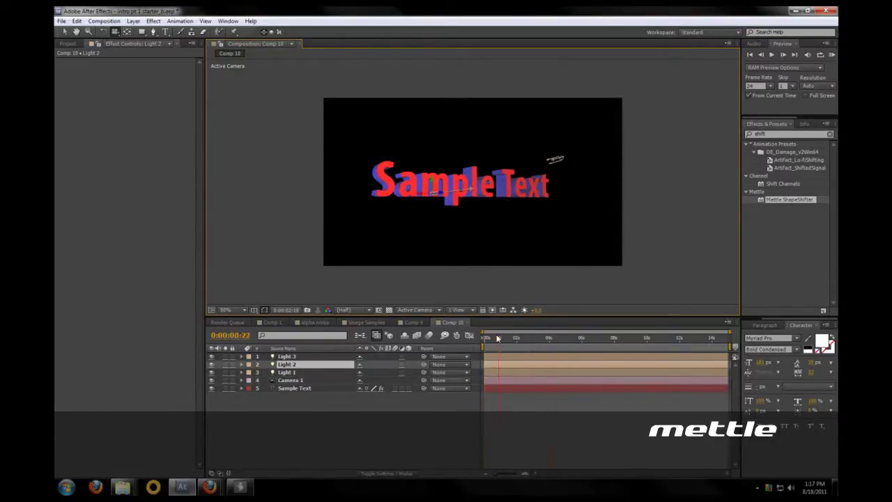
left_click_drag(565, 339, 463, 342)
key("ctrl+5")
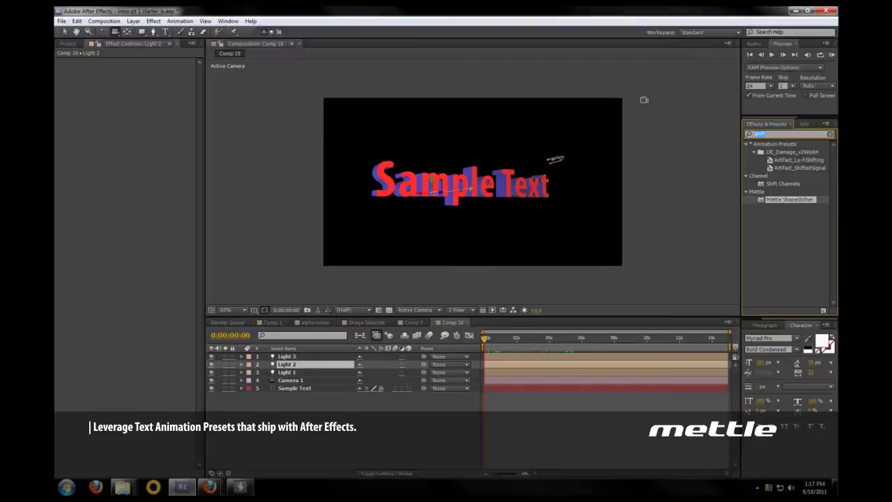
type("climb")
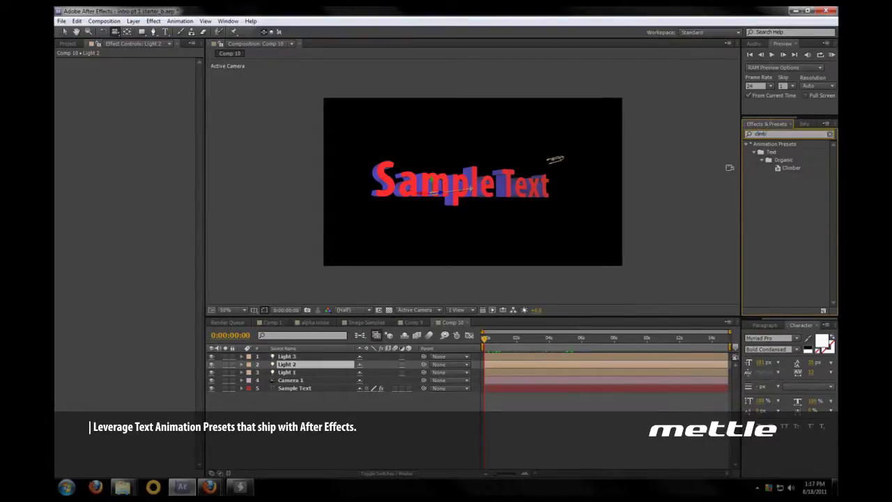
left_click_drag(787, 168, 444, 226)
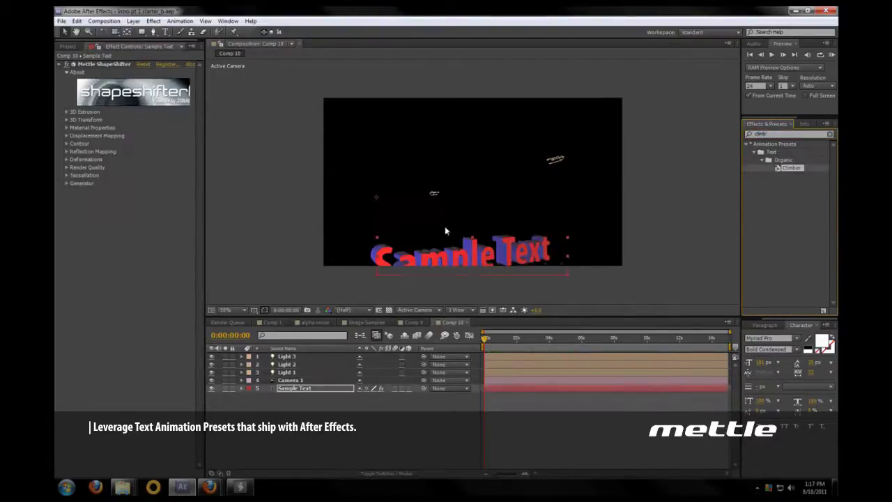
Step: Scrub through the Climber animation up to the 4-second mark to preview the extruded letters moving
left_click(503, 339)
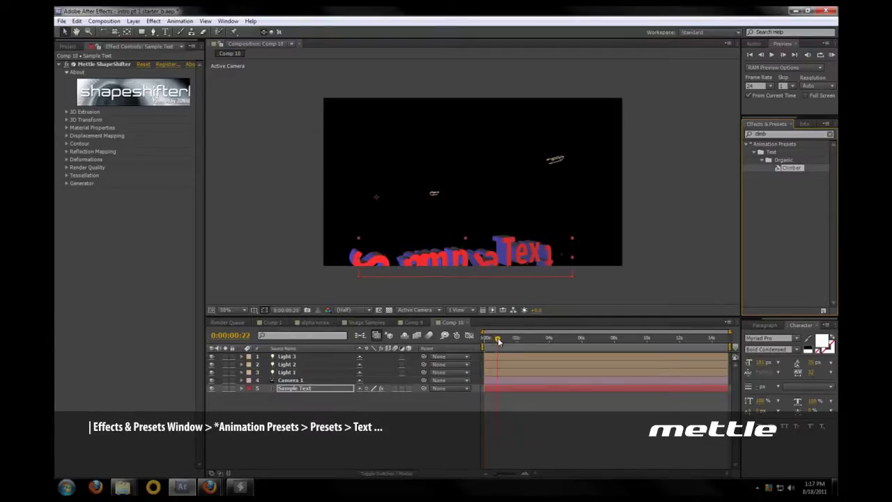
left_click_drag(502, 339, 550, 341)
scroll(443, 204, "up", 1)
scroll(442, 204, "down", 1)
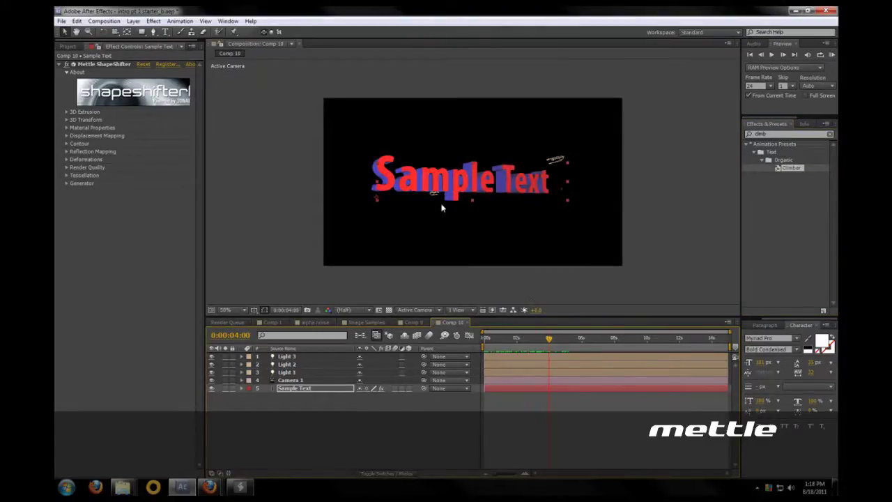
Step: Set the Displace Height in ShapeShifter's Displacement Mapping to 0.2 on the Sample Text layer
scroll(441, 194, "up", 1)
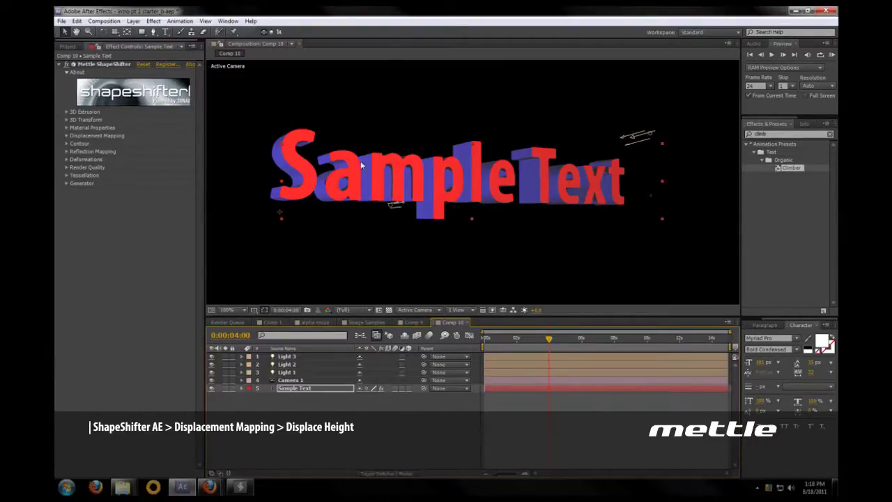
left_click(67, 135)
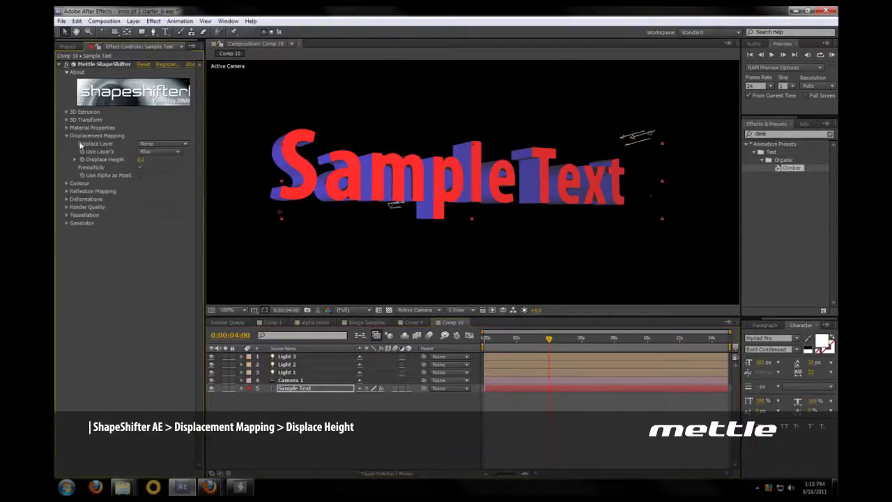
left_click(141, 159)
key("Return")
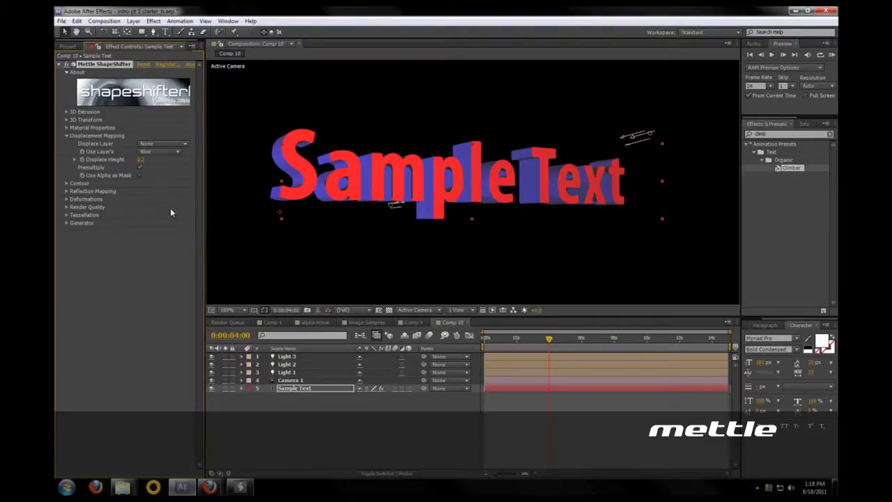
left_click(171, 271)
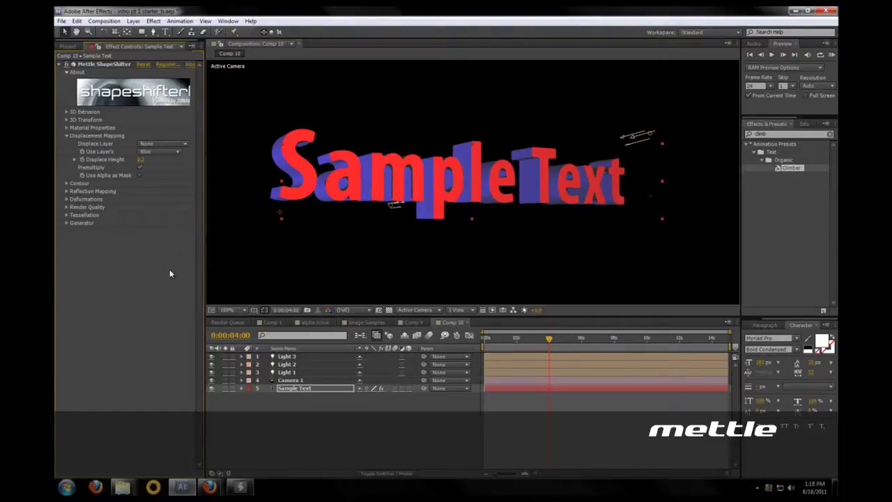
key("ctrl+z")
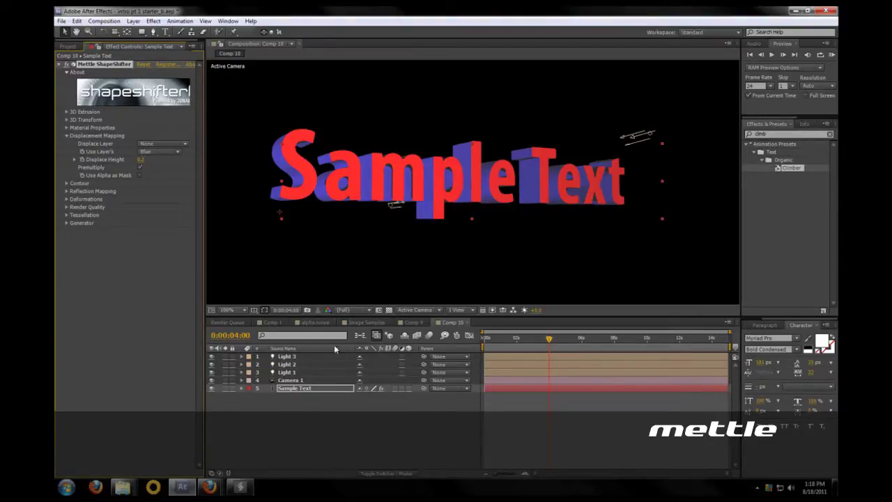
Step: View the extruded text in Comp 9 and return to Comp 10
left_click(417, 322)
left_click(454, 310)
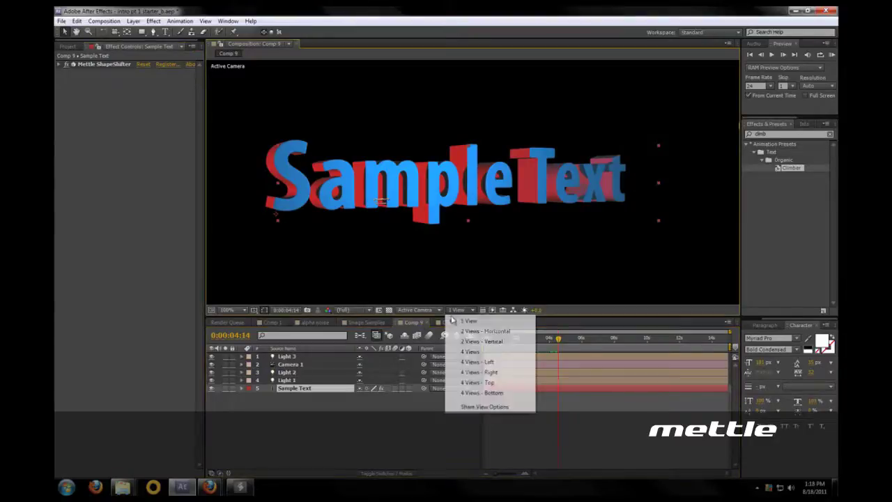
left_click(453, 321)
left_click(451, 321)
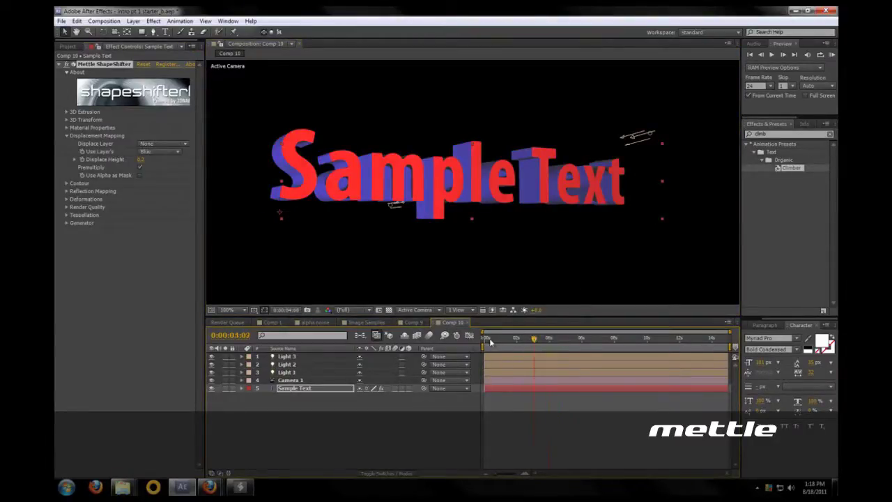
Step: Scrub the letter animation to 0:00:05:01 while orbiting the camera to view the extruded text from different angles
left_click_drag(535, 338, 514, 341)
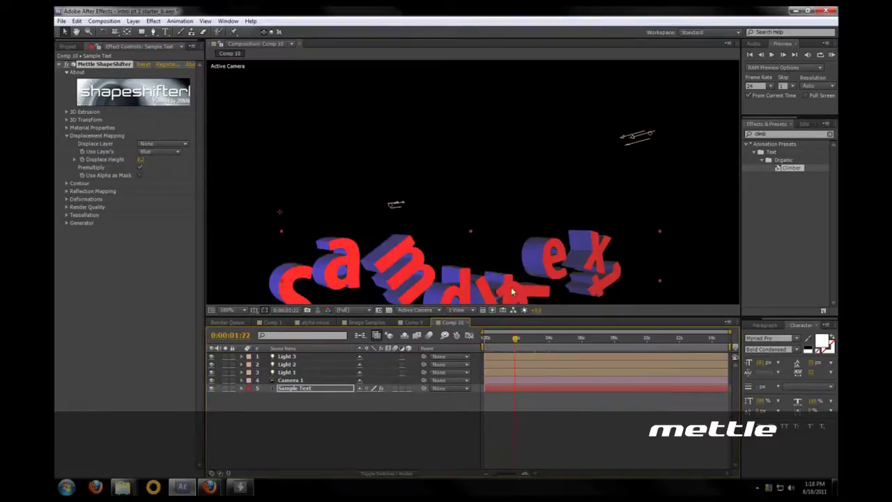
key("c")
left_click_drag(507, 284, 561, 340)
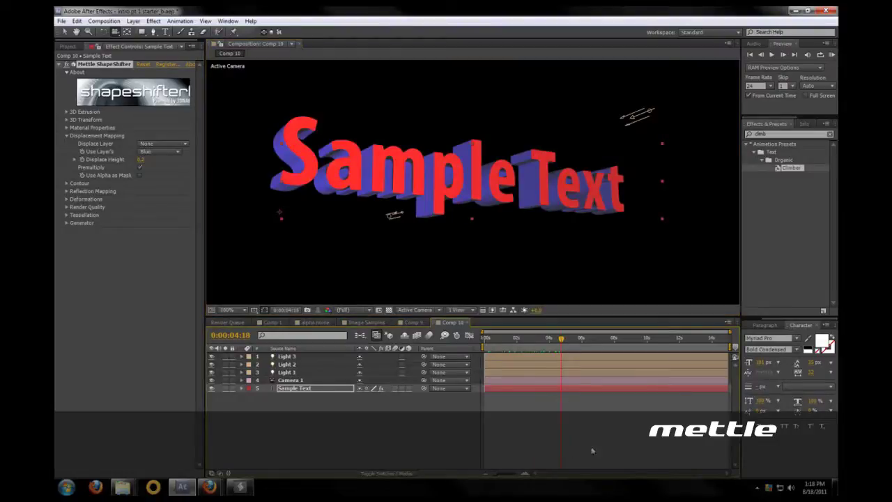
left_click(592, 451)
left_click(593, 342)
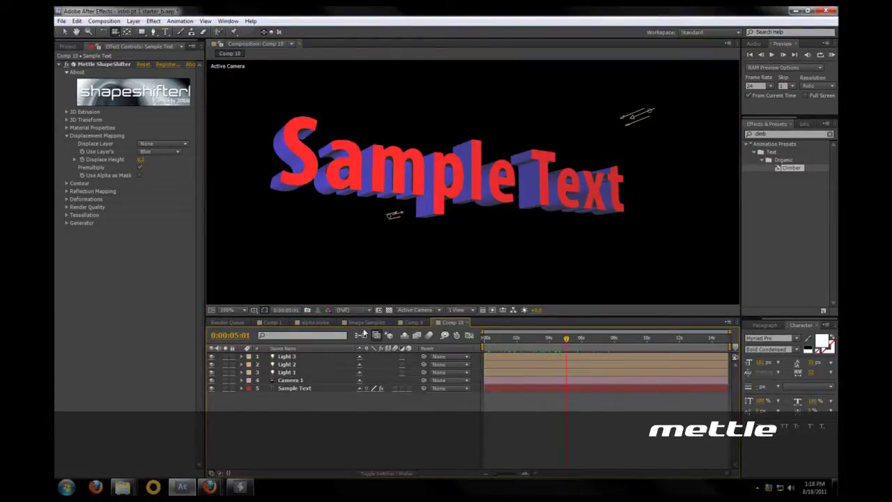
left_click_drag(432, 177, 426, 186)
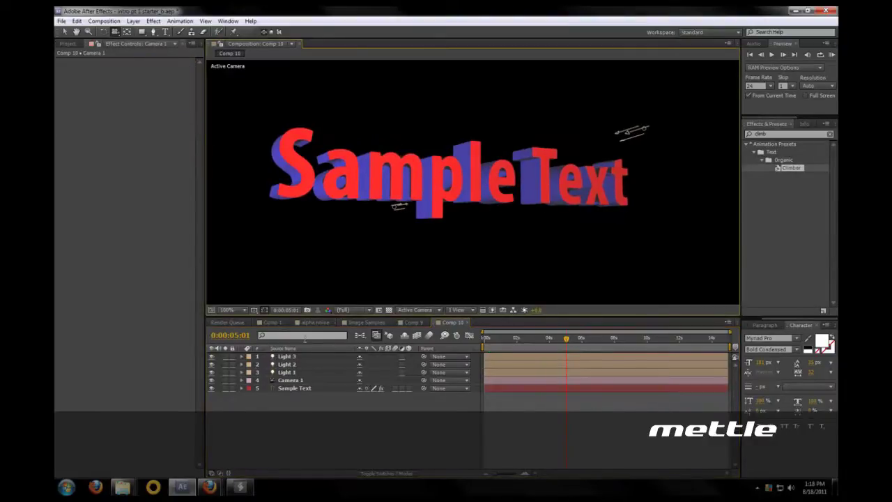
Step: In the Image Samples composition, orbit the camera around the extruded alpha noise shape and scrub its animation to 0:00:06:20
left_click(363, 322)
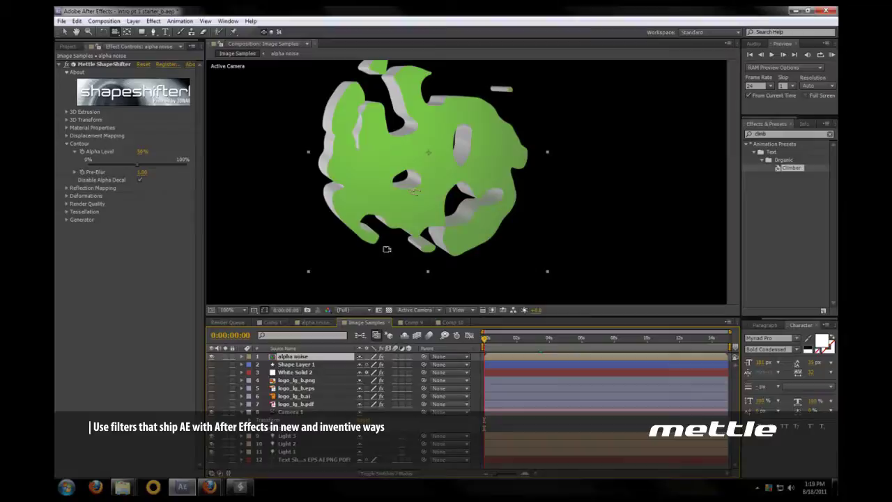
scroll(416, 228, "down", 1)
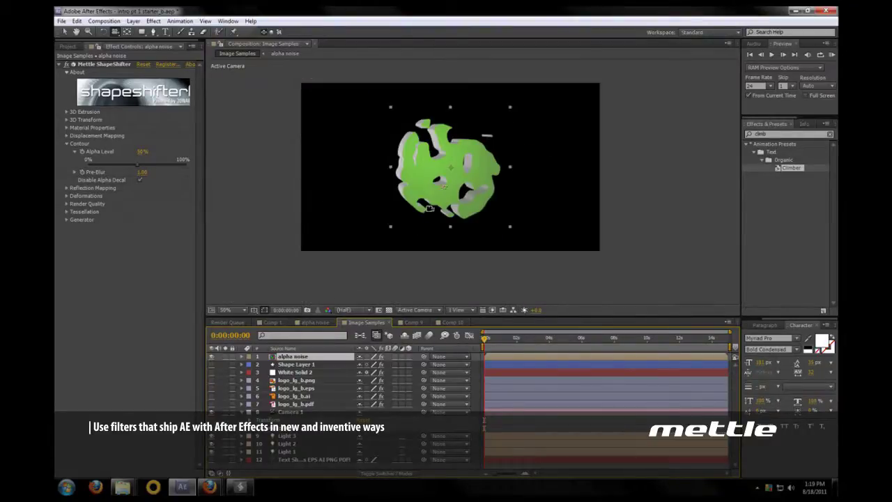
left_click_drag(429, 208, 450, 172)
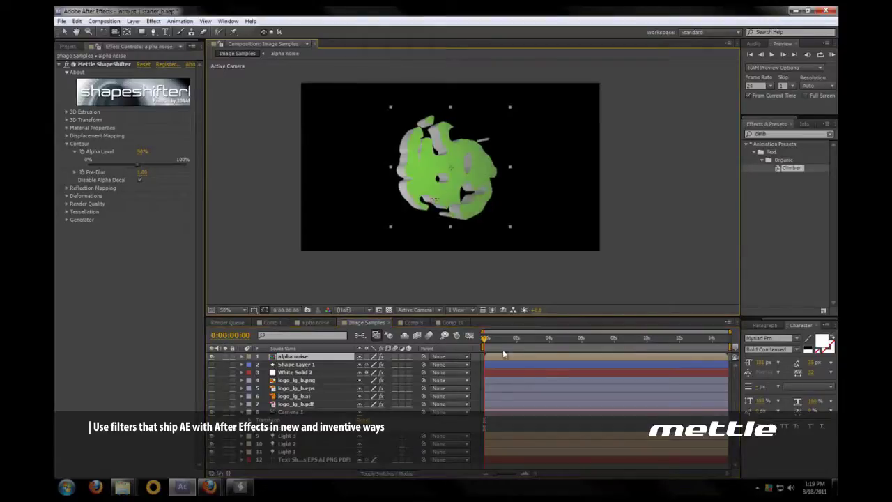
left_click_drag(491, 340, 594, 341)
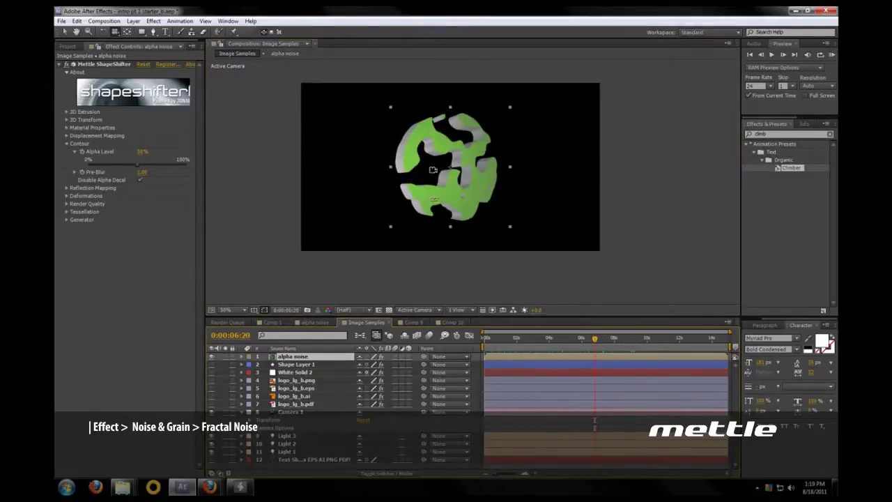
Step: In the alpha noise composition, temporarily show Red Solid 2 behind White Solid 4 to examine the noise's transparency
left_click(315, 322)
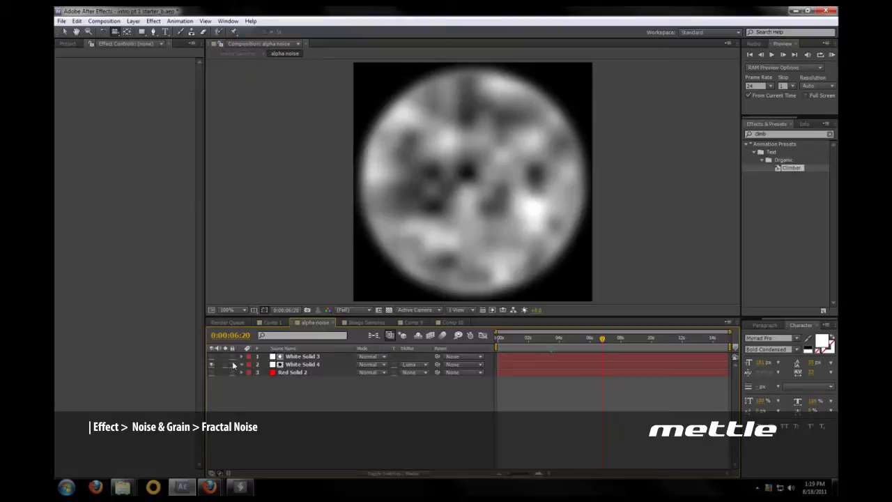
left_click(311, 365)
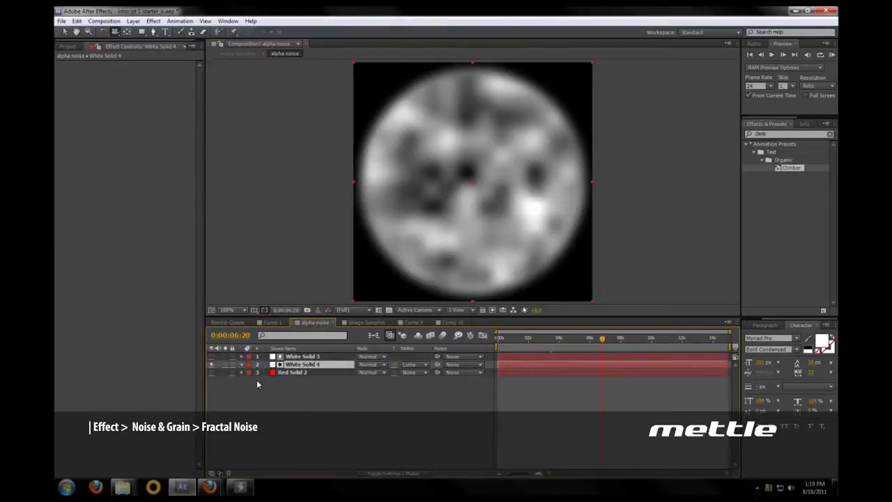
left_click(414, 417)
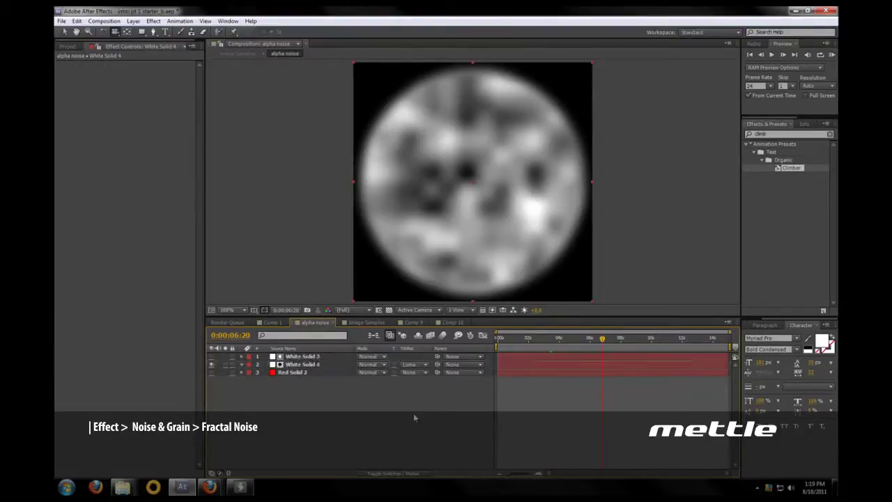
left_click(211, 372)
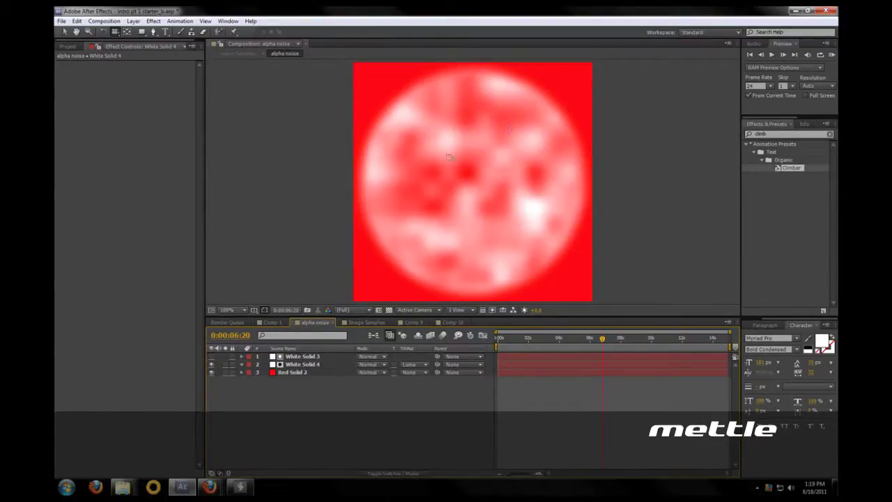
left_click(211, 373)
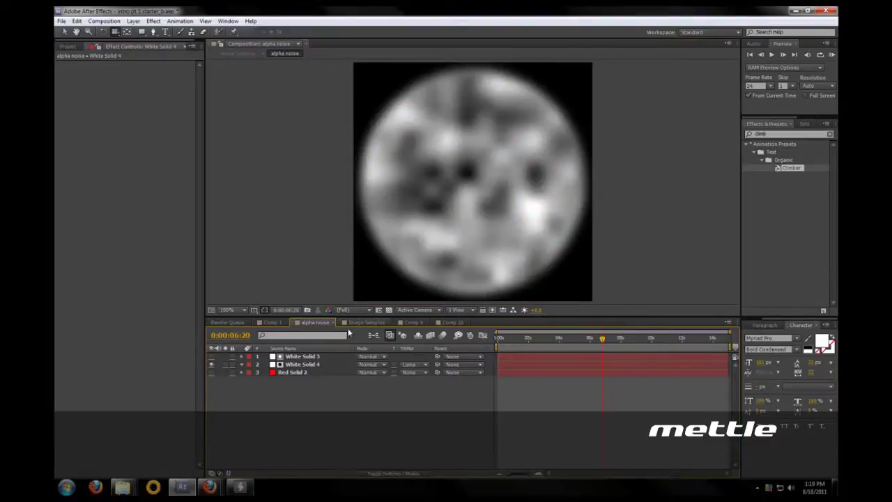
Step: Compare the alpha noise composition with its extruded shape in Image Samples and set the Contour Alpha Level to about 50%
left_click(367, 323)
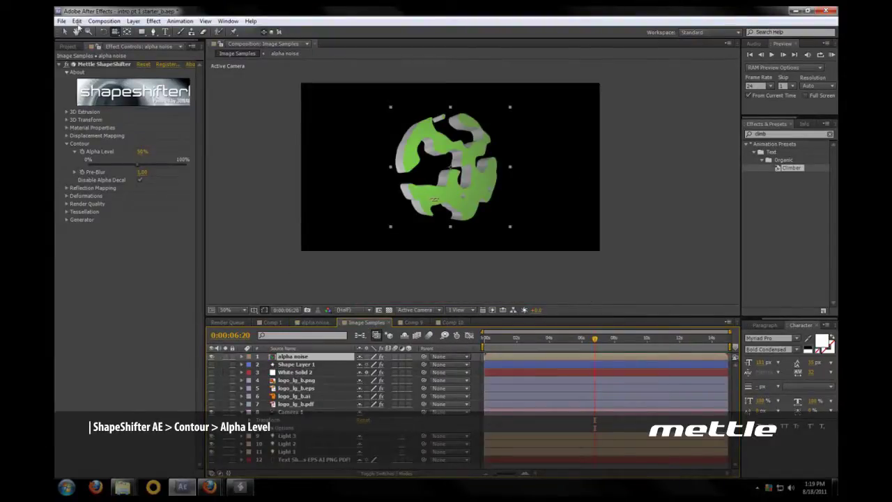
left_click(80, 147)
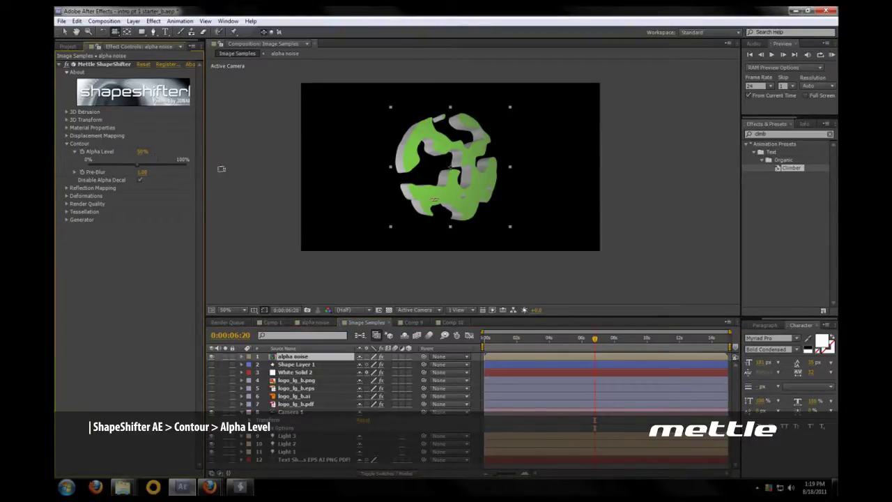
left_click(329, 324)
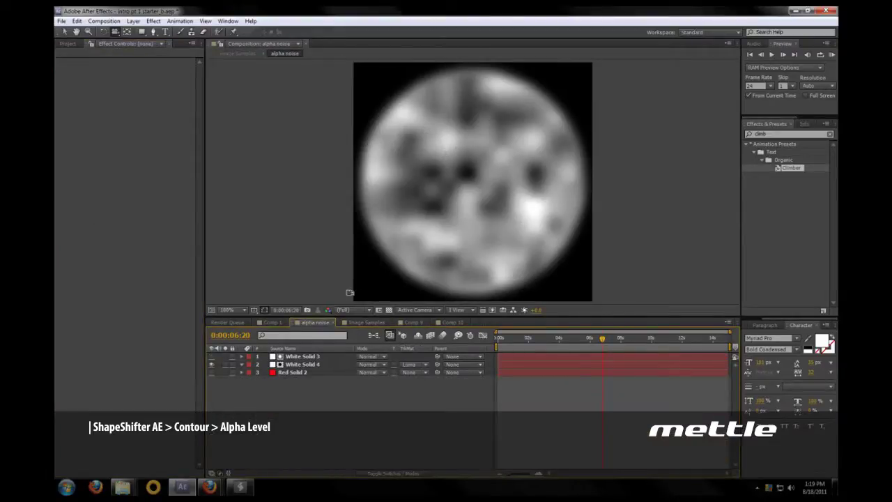
left_click(367, 322)
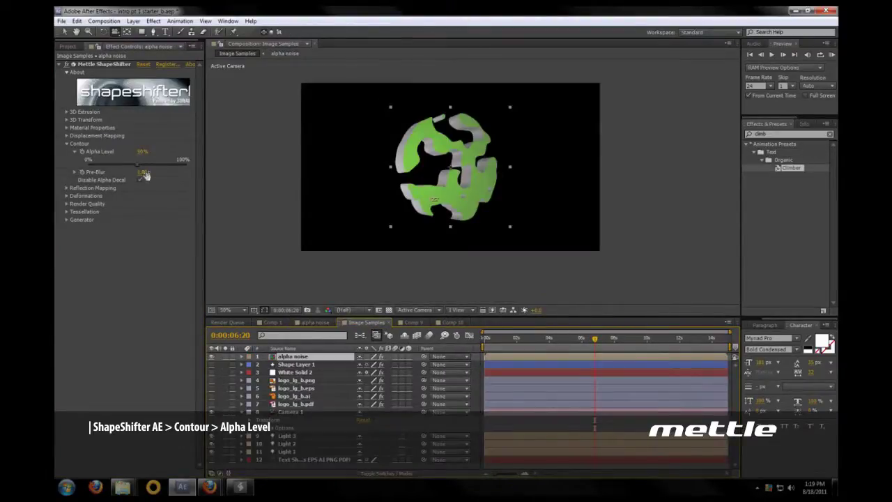
mouse_move(137, 165)
left_mouse_down()
mouse_move(120, 164)
mouse_move(157, 166)
mouse_move(136, 165)
left_mouse_up()
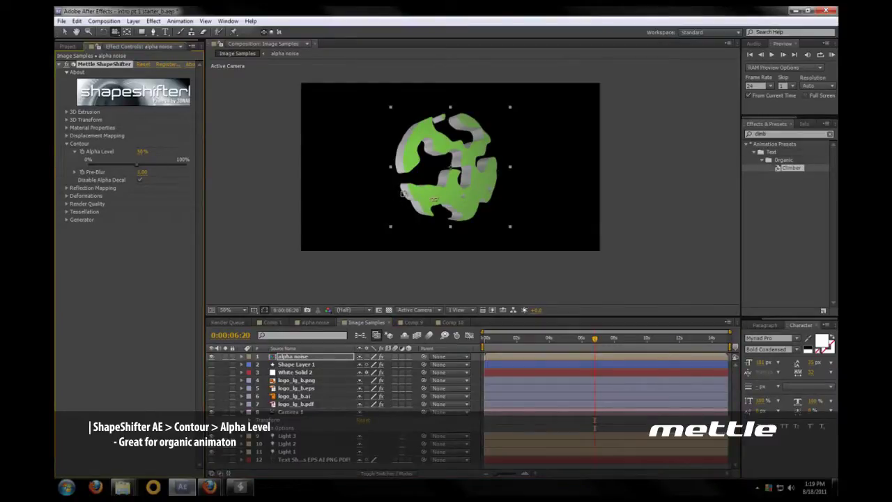
Step: Orbit around the extruded alpha noise shape and scrub it to 0:00:05:12, comparing it with the alpha noise composition
left_click_drag(434, 199, 399, 165)
left_click_drag(594, 340, 544, 349)
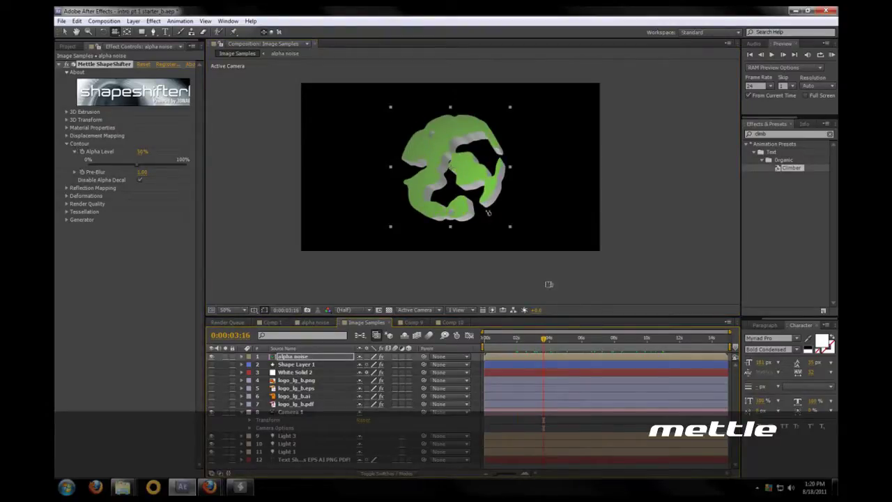
mouse_move(571, 341)
left_mouse_down()
mouse_move(599, 345)
mouse_move(578, 354)
left_mouse_up()
left_click(314, 322)
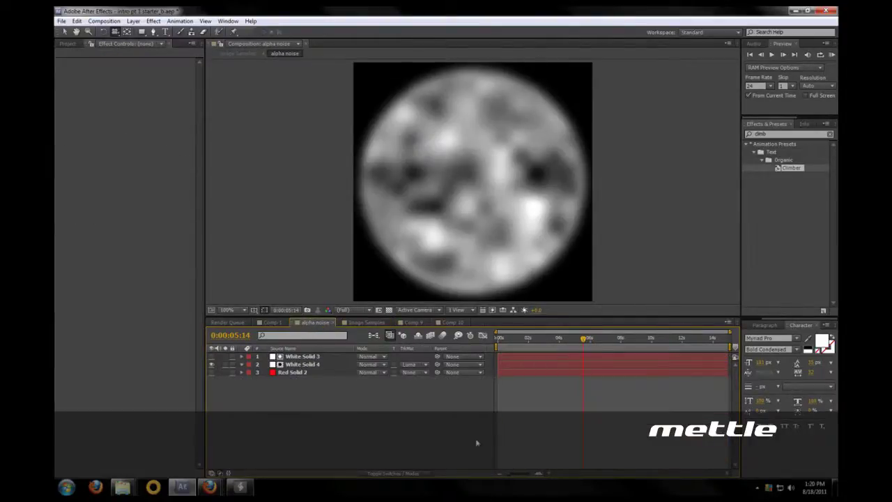
left_click(343, 323)
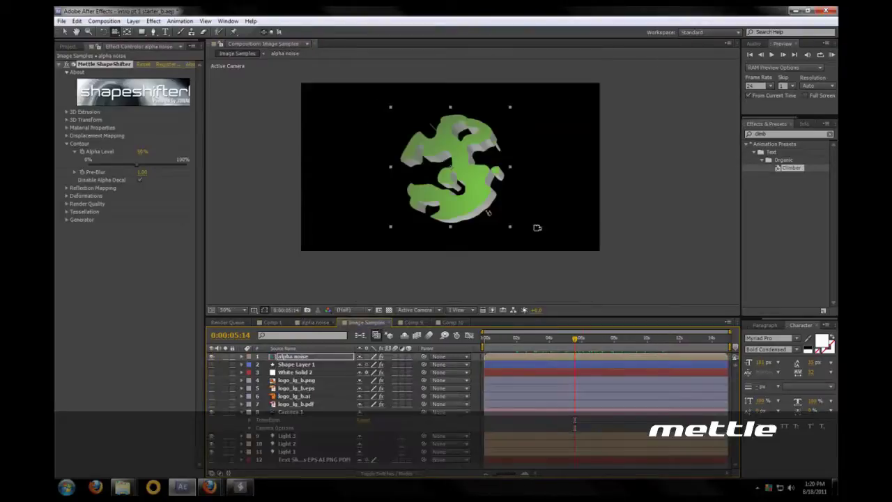
mouse_move(585, 338)
left_mouse_down()
mouse_move(599, 340)
mouse_move(573, 340)
left_mouse_up()
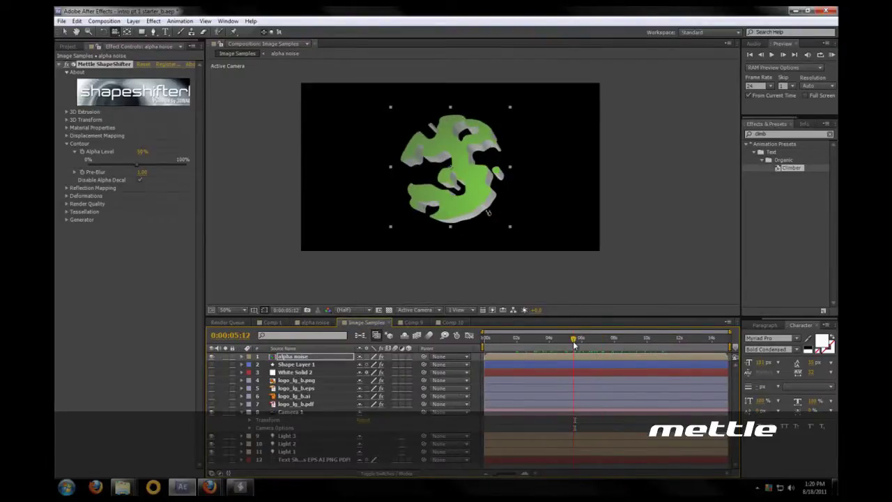
Step: Show Shape Layer 1 instead of alpha noise, and temporarily disable its ShapeShifter effect while scrubbing the flat animation to 0:00:02:02
left_click(211, 363)
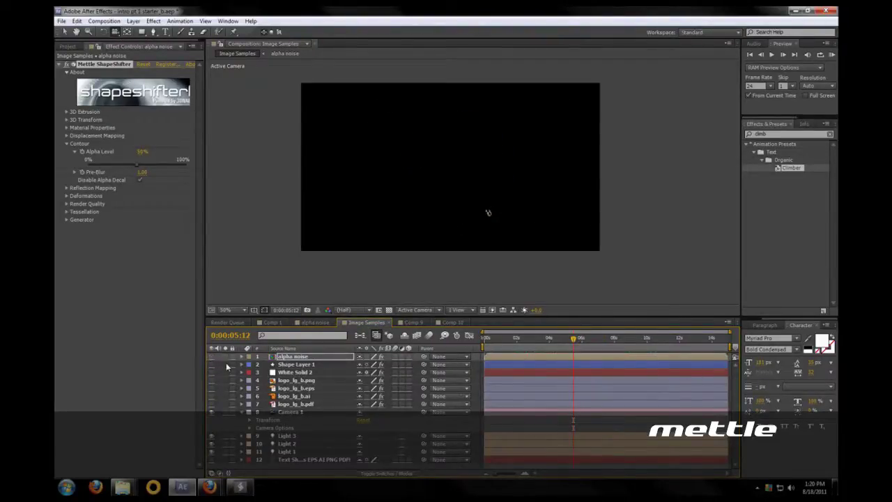
left_click(300, 364)
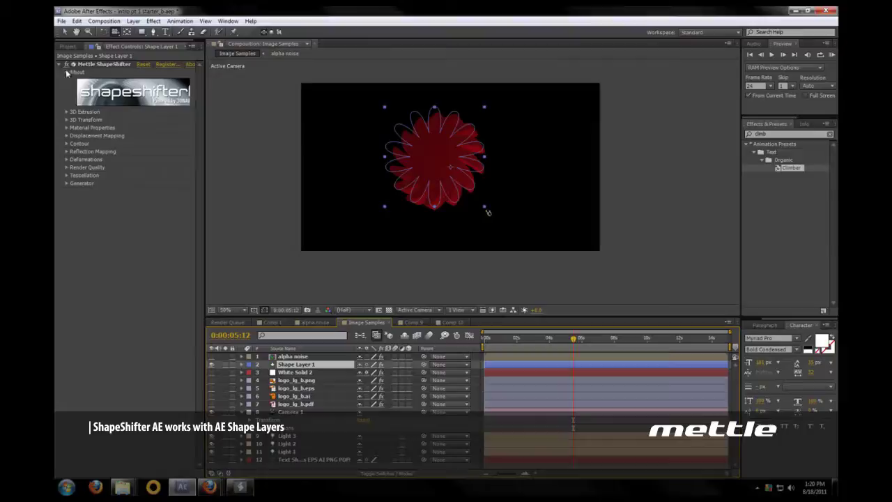
left_click(66, 65)
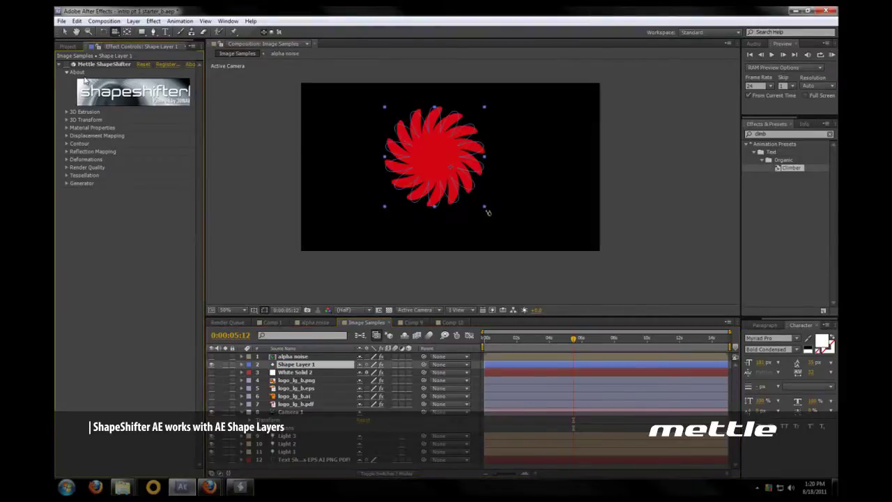
left_click_drag(480, 342, 517, 350)
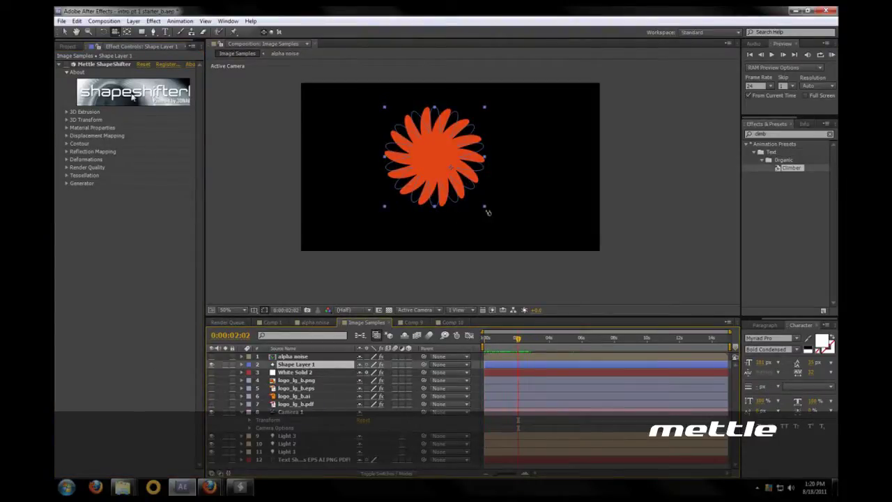
left_click(66, 65)
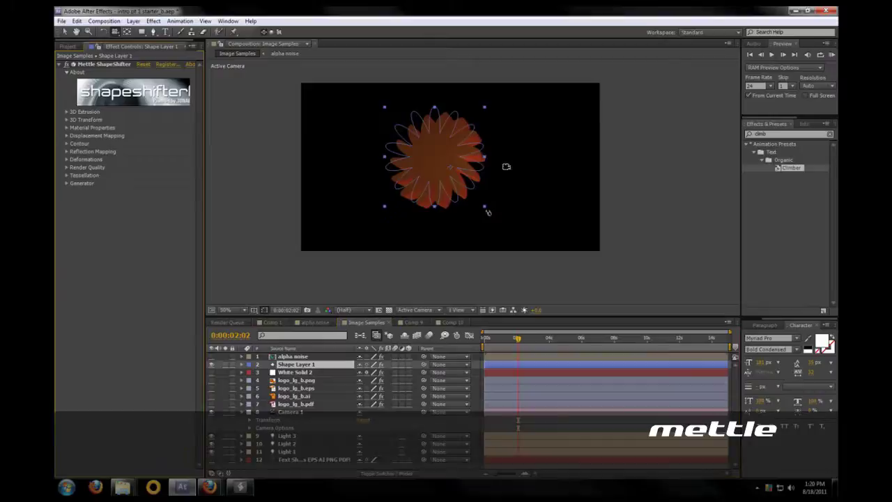
Step: Orbit the camera around the extruded Shape Layer 1 and scrub its morphing animation back to 0:00:00:00
left_click_drag(462, 143, 312, 180)
left_click_drag(503, 206, 381, 210)
left_click_drag(275, 170, 297, 172)
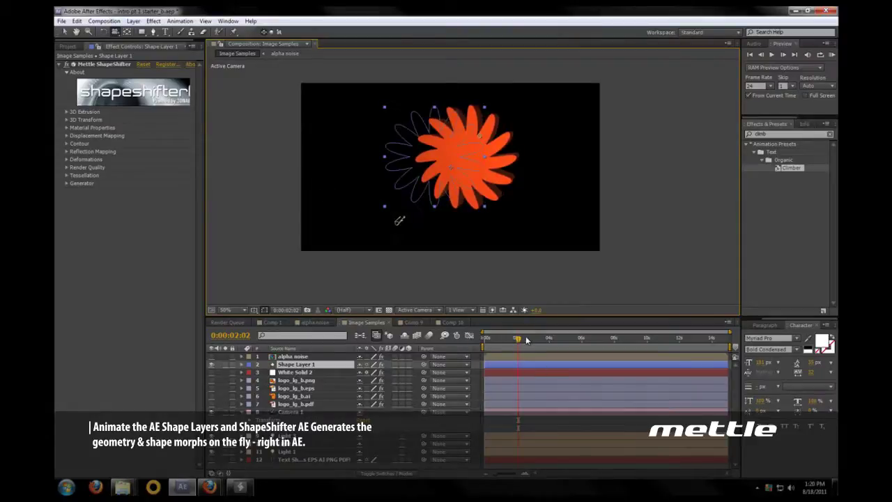
left_click_drag(517, 341, 469, 342)
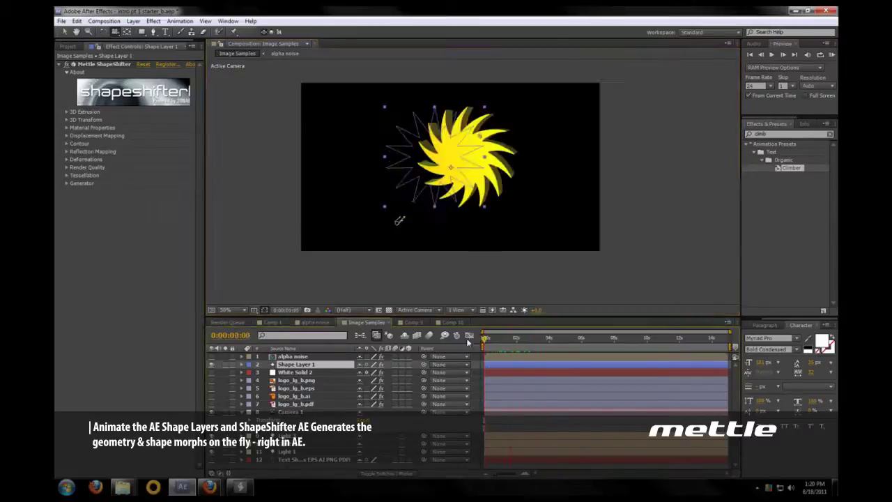
Step: Show White Solid 2 in place of Shape Layer 1 and orbit the camera to the front of its extruded masks
left_click(211, 365)
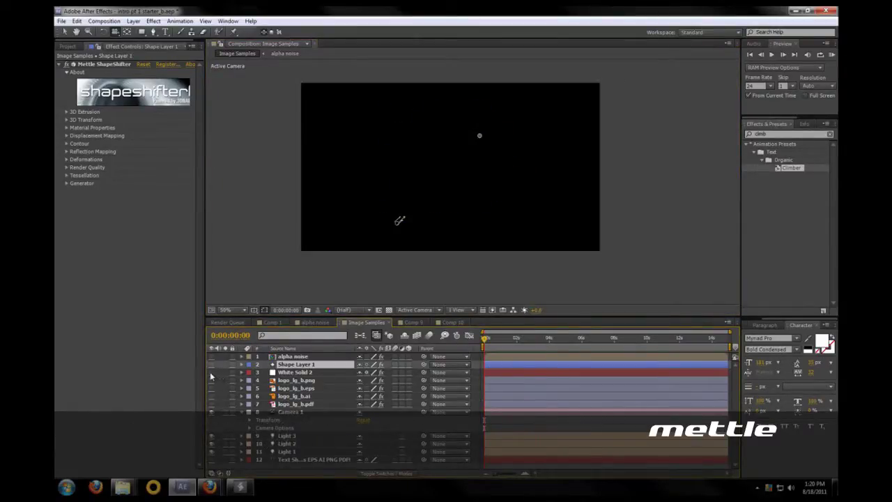
left_click(295, 372)
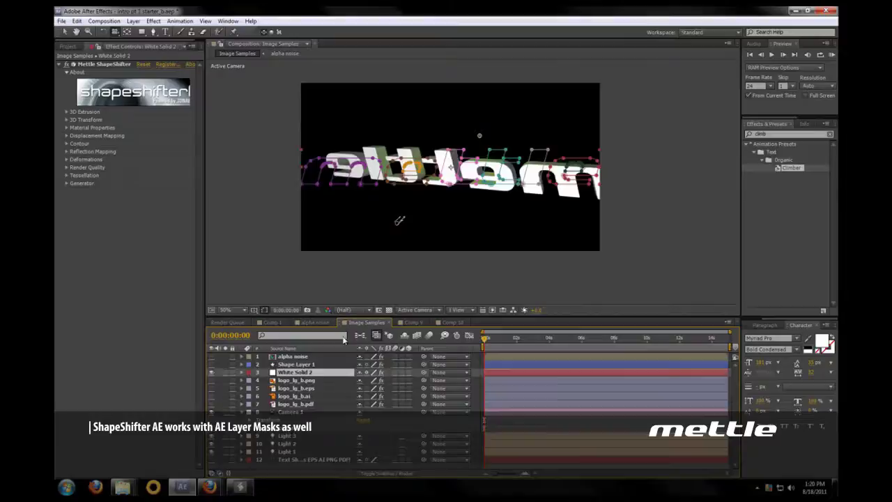
left_click_drag(399, 220, 389, 263)
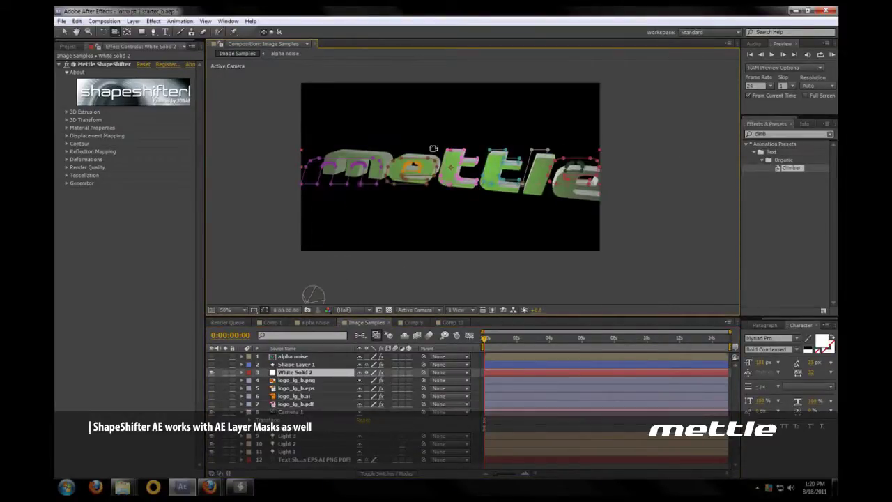
Step: Try moving a mask point of the letter m on White Solid 2 and undo the change
left_click(64, 32)
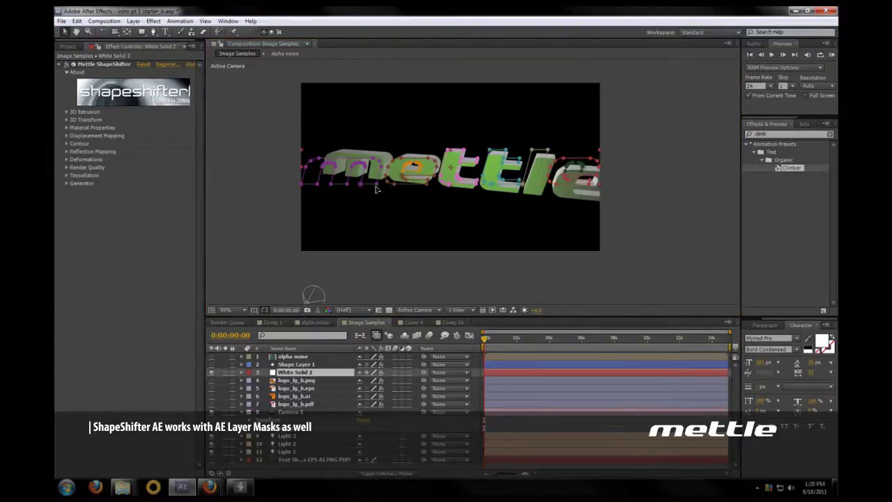
mouse_move(376, 184)
left_mouse_down()
mouse_move(382, 169)
mouse_move(399, 164)
mouse_move(369, 185)
left_mouse_up()
key("ctrl+z")
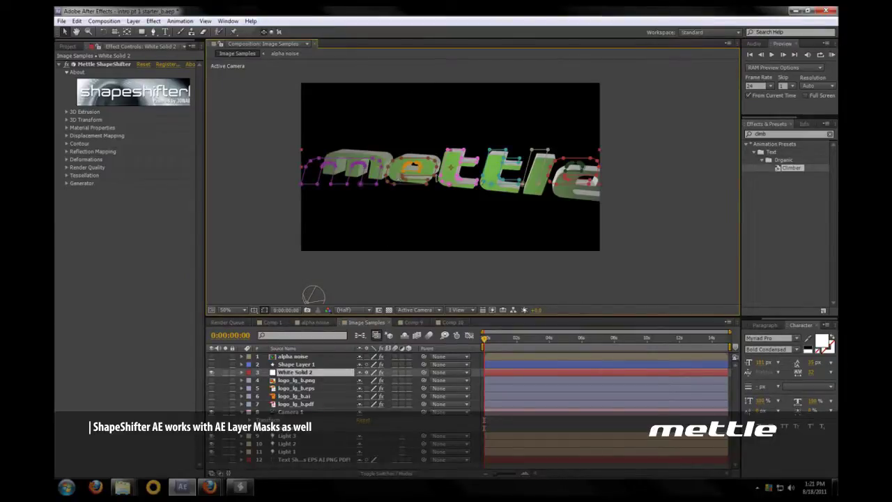
key("Return")
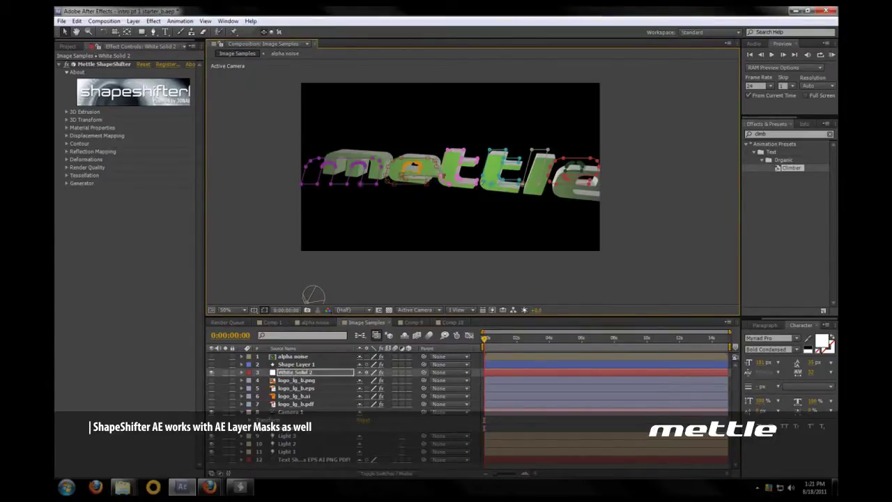
key("Return")
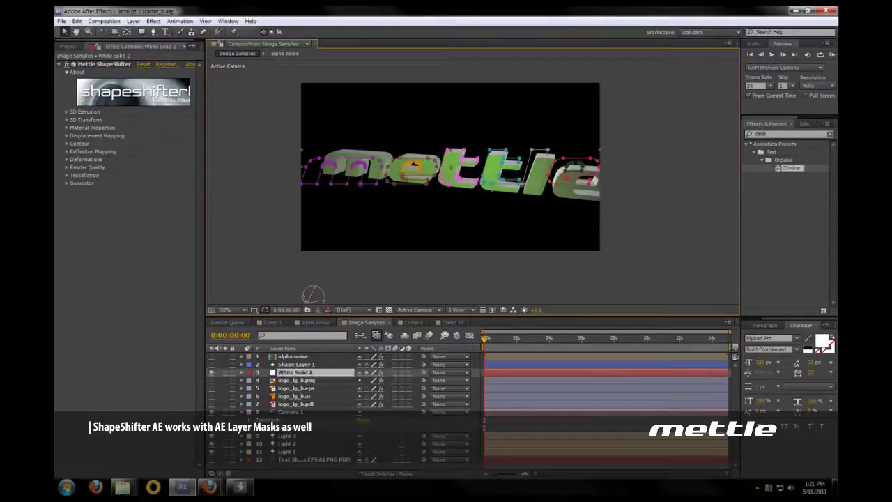
Step: Orbit the camera around the extruded masks and show logo_lg_b.png in place of White Solid 2
key("c")
left_click_drag(497, 198, 516, 184)
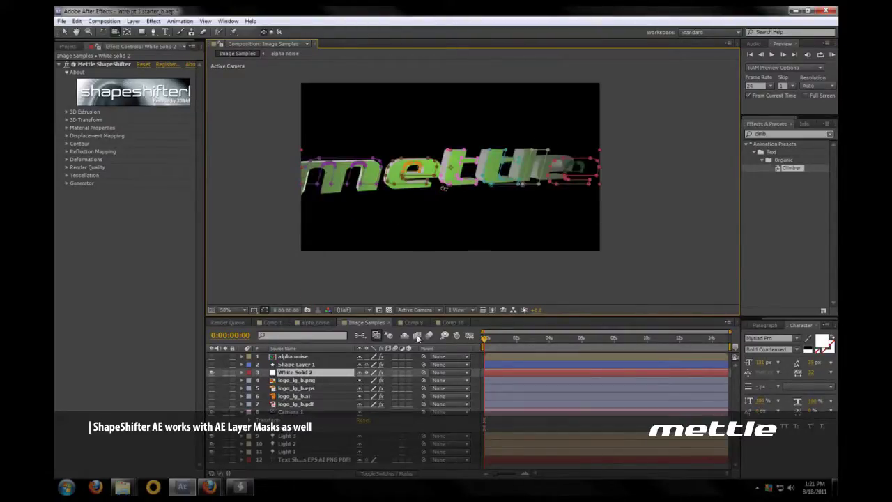
left_click(211, 373)
left_click(297, 381)
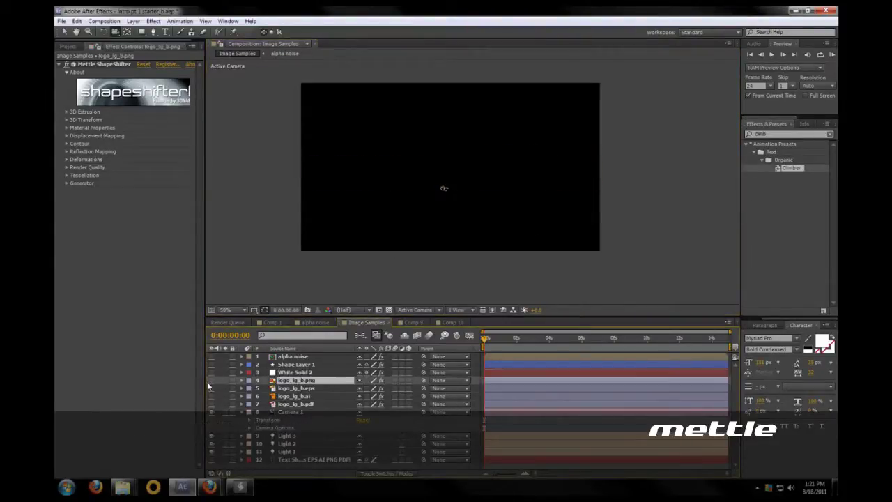
left_click(211, 380)
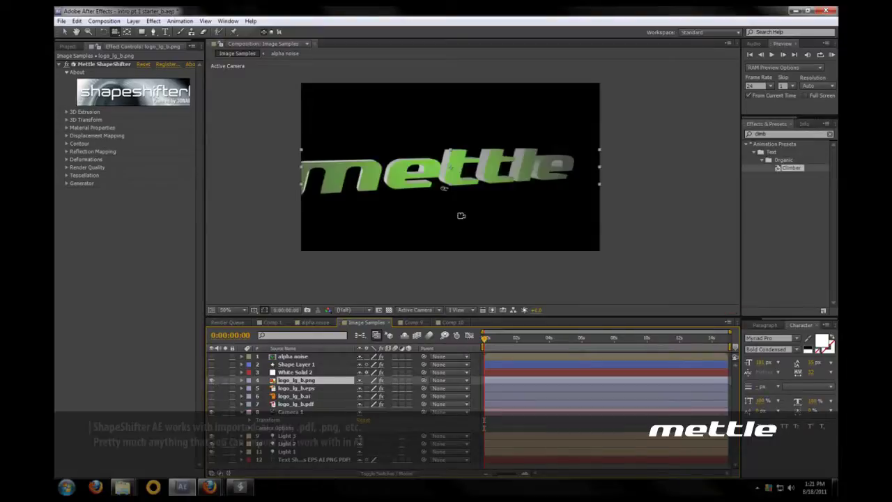
Step: Examine the extruded PNG logo at 100% magnification from different camera angles
left_click_drag(441, 184, 470, 188)
scroll(469, 188, "up", 1)
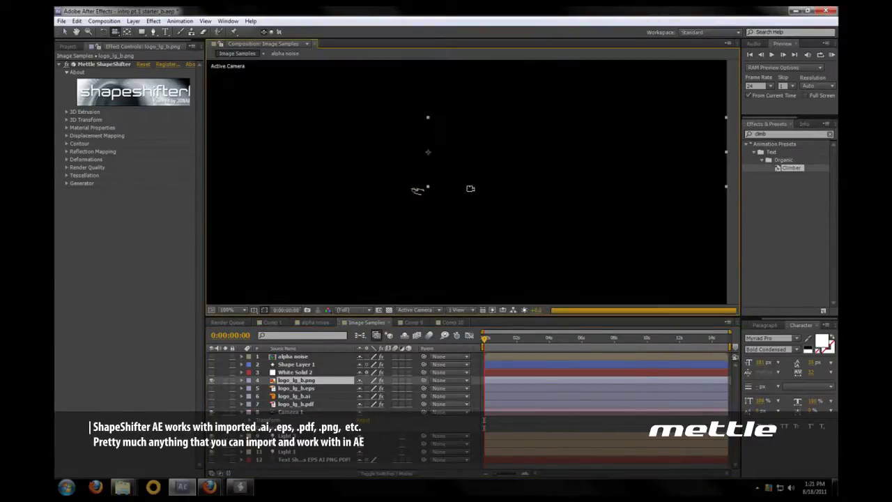
left_click_drag(416, 191, 398, 193)
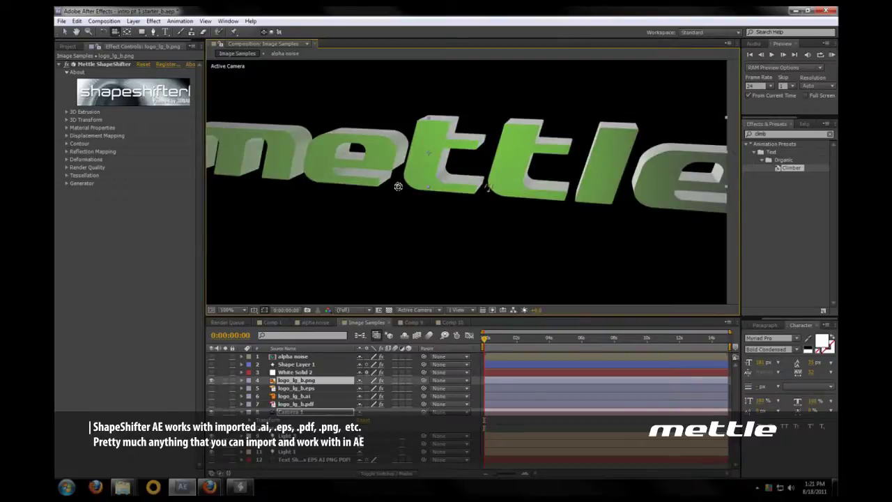
Step: Show logo_lg_b.eps in place of logo_lg_b.png and orbit the camera around the extruded EPS logo
left_click(309, 371)
left_click(312, 364)
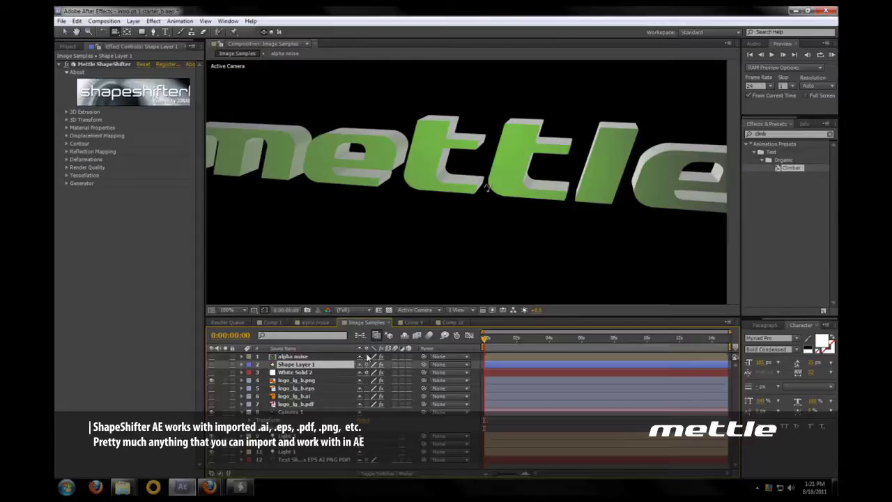
left_click(330, 372)
left_click(326, 364)
left_click(326, 381)
left_click(324, 388)
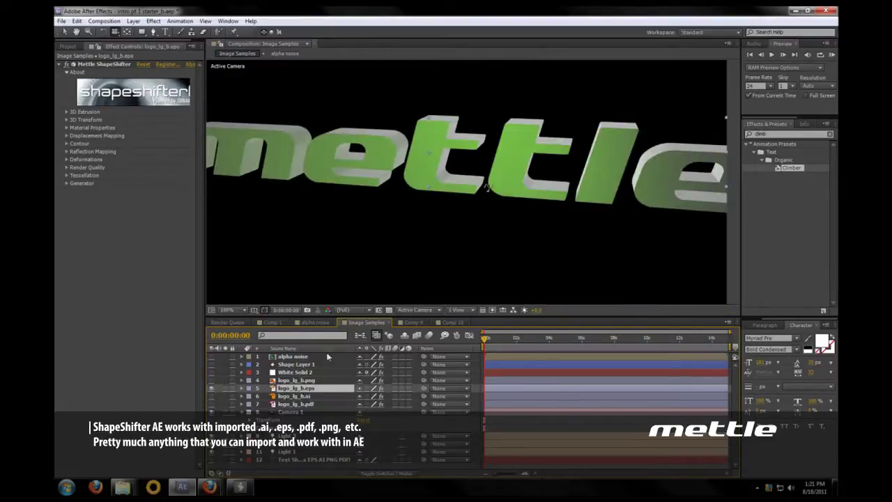
left_click_drag(426, 195, 462, 196)
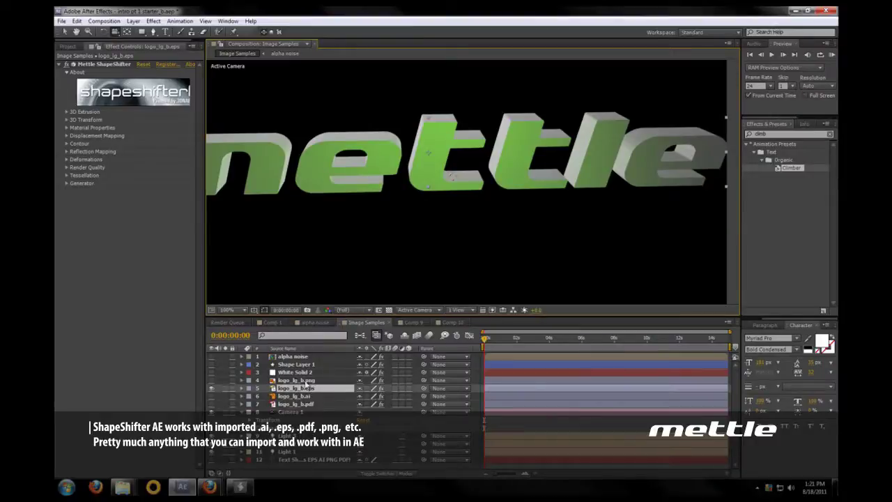
key("comma")
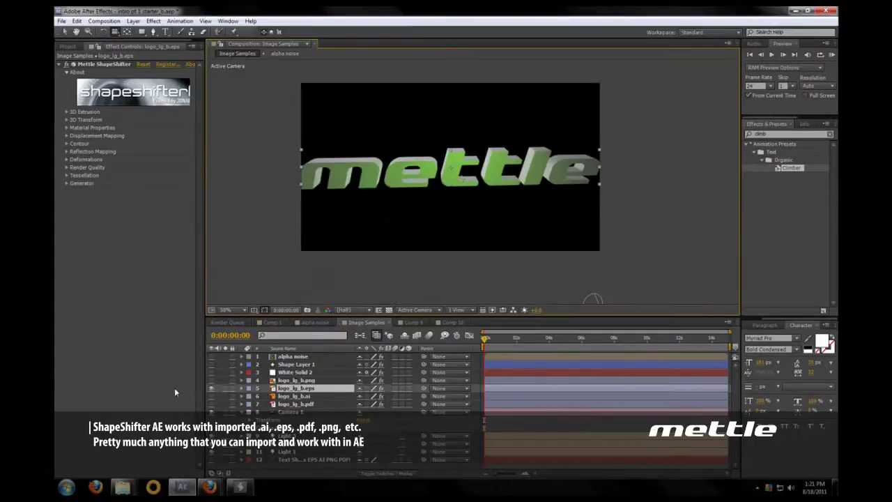
Step: Show logo_lg_b.ai in place of logo_lg_b.eps and orbit the camera to view the extruded AI logo from below
left_click(211, 388)
left_click(212, 395)
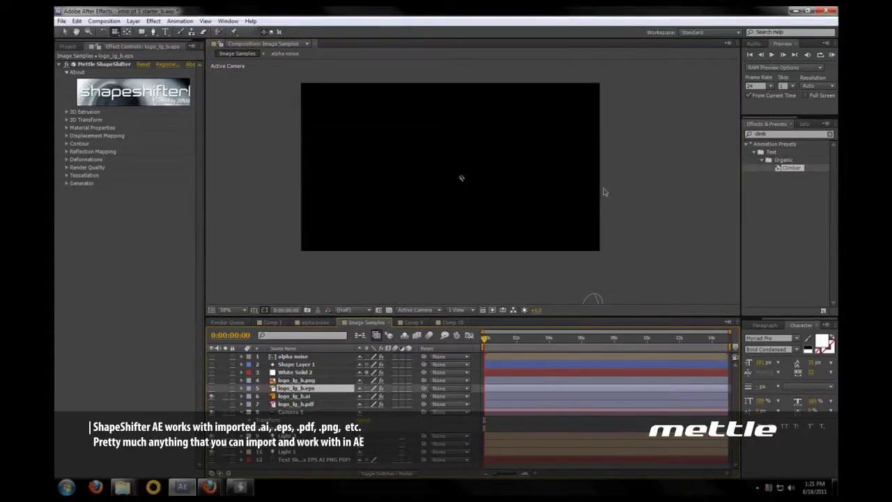
left_click_drag(437, 177, 454, 144)
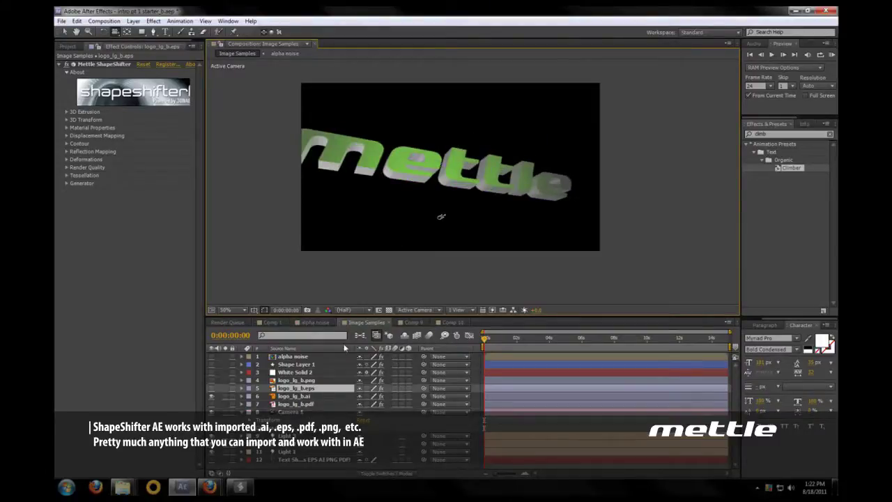
Step: Show logo_lg_b.pdf in place of logo_lg_b.ai and orbit the camera around the extruded PDF logo
left_click(211, 397)
left_click(289, 405)
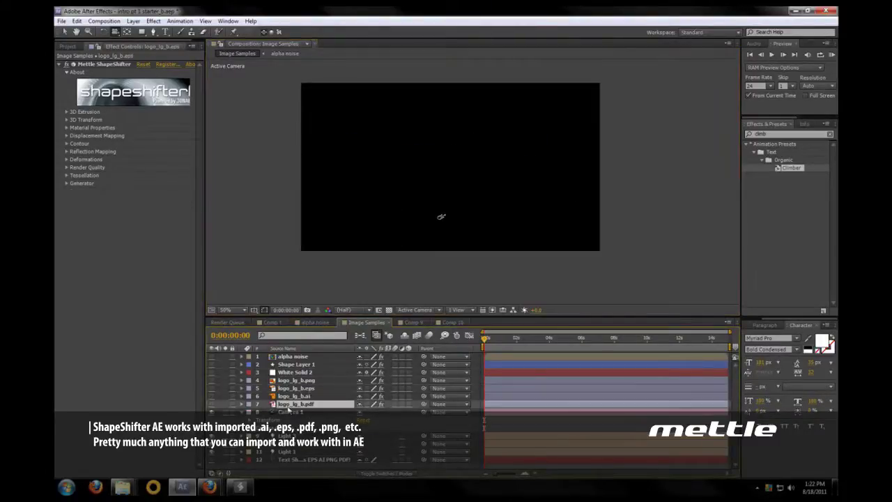
left_click(213, 404)
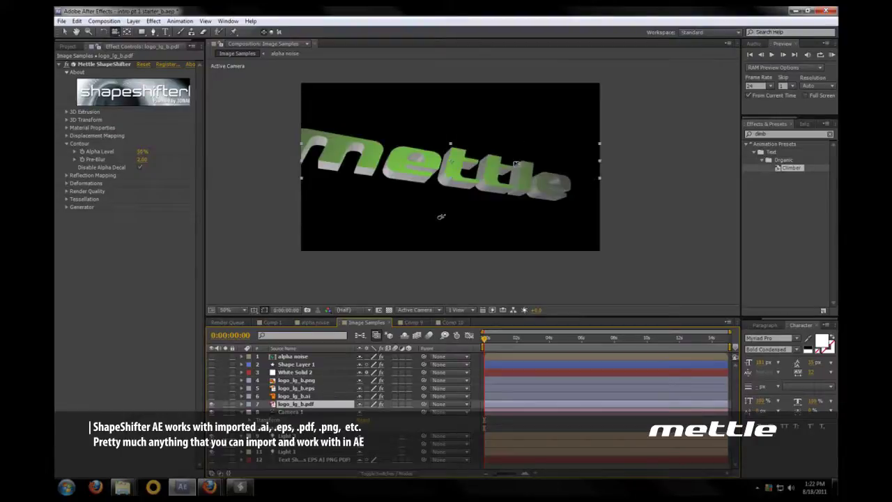
left_click_drag(440, 217, 430, 197)
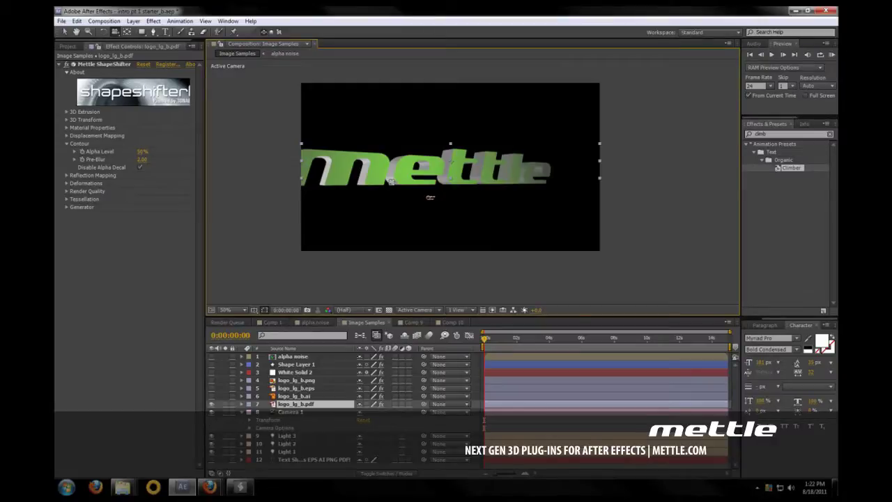
Step: Examine the extruded PDF logo at 100% magnification from different camera angles
mouse_move(429, 197)
left_mouse_down()
mouse_move(459, 178)
mouse_move(475, 190)
mouse_move(455, 197)
mouse_move(471, 216)
mouse_move(507, 197)
mouse_move(480, 200)
mouse_move(418, 174)
mouse_move(437, 186)
left_mouse_up()
scroll(436, 187, "up", 2)
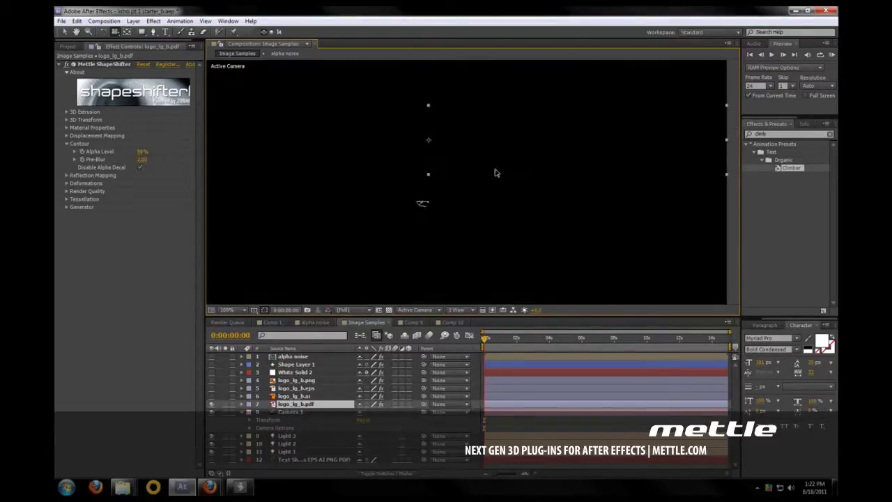
left_click_drag(527, 165, 488, 209)
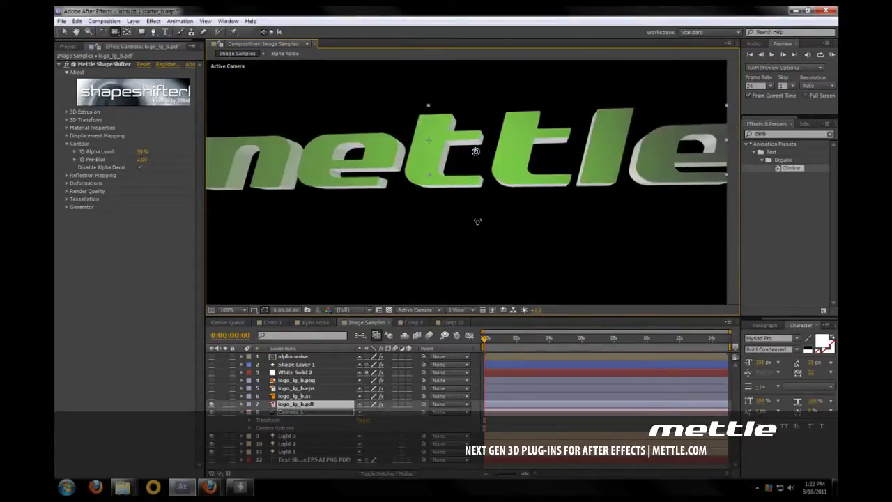
Step: Hide logo_lg_b.pdf and go through the AI, EPS and PNG logo layers, leaving logo_lg_b.png selected
left_click(211, 404)
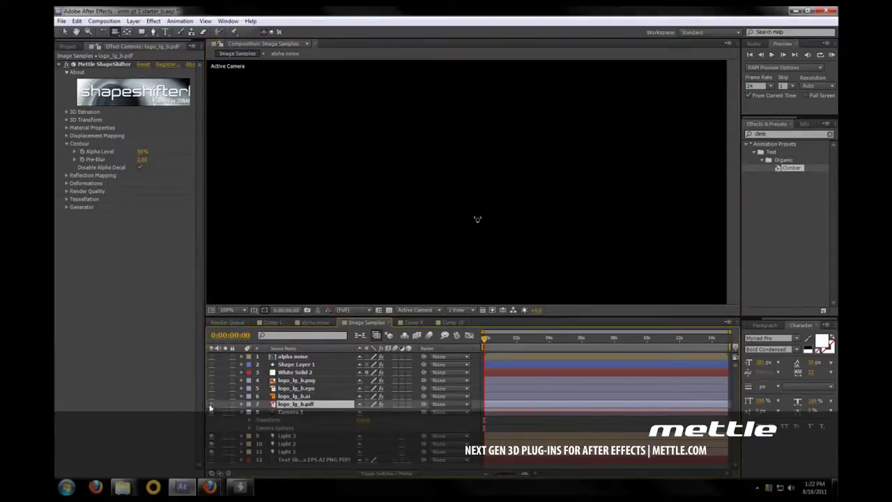
left_click(296, 396)
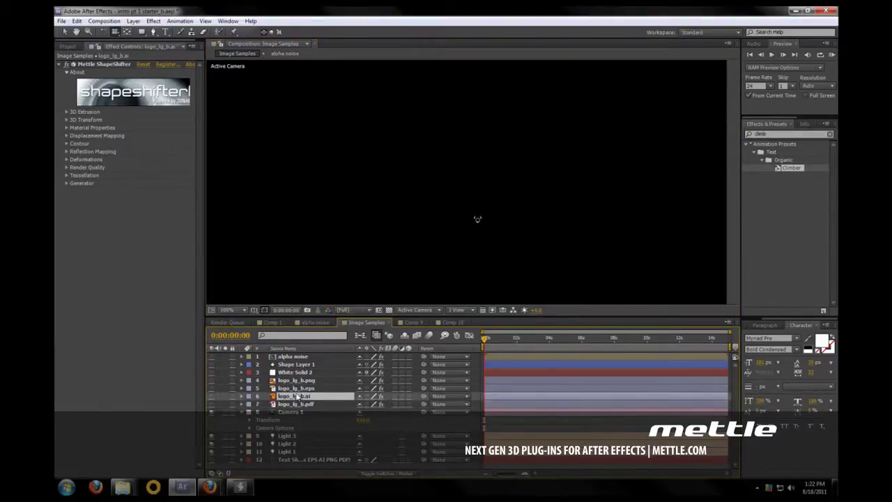
left_click(302, 388)
left_click(310, 380)
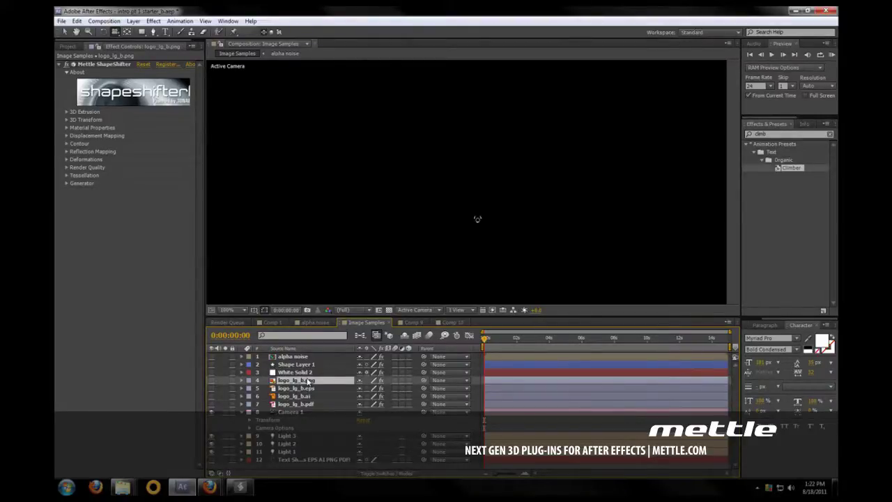
Step: Switch to Comp 10, preview its timeline and orbit the camera around the extruded Sample Text
left_click(450, 323)
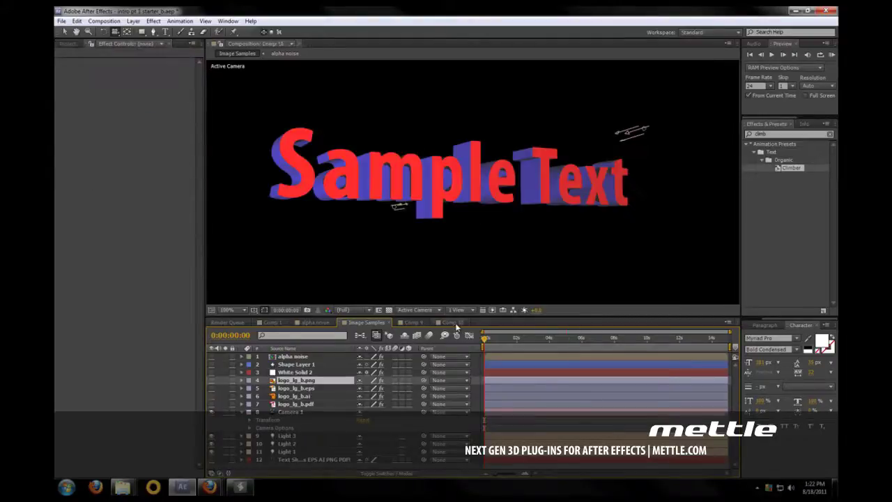
left_click_drag(566, 343, 502, 340)
key("space")
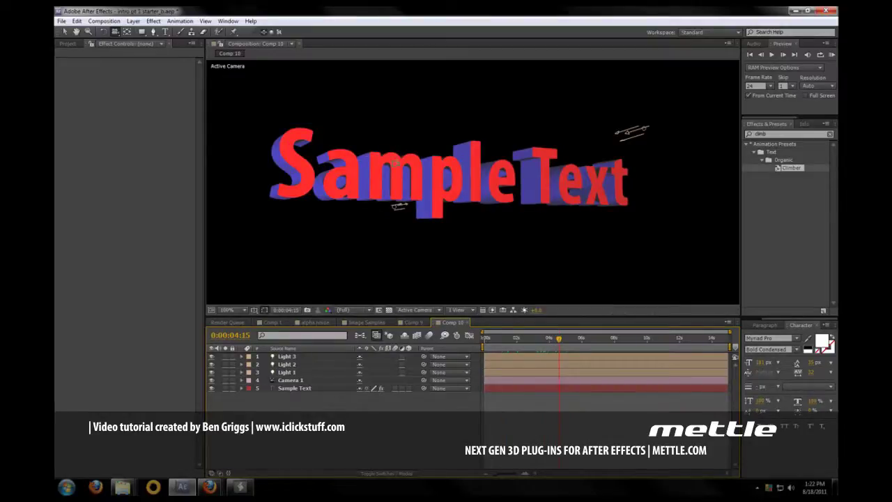
left_click_drag(404, 163, 404, 183)
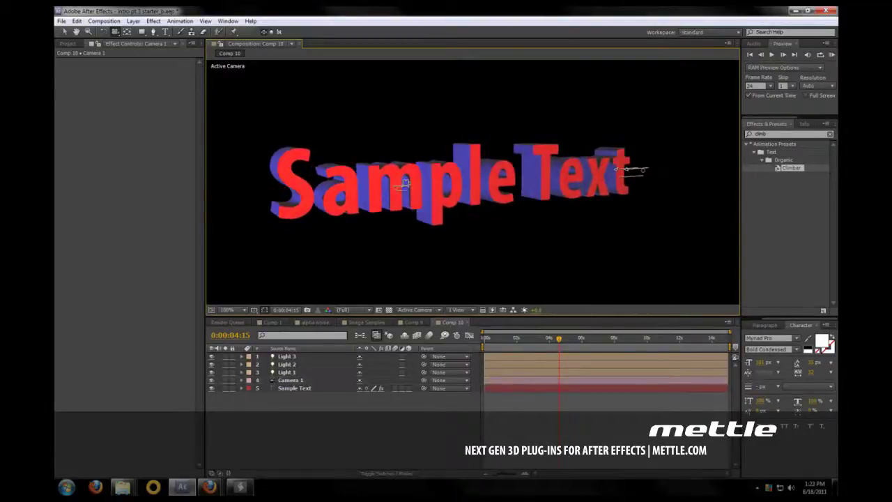